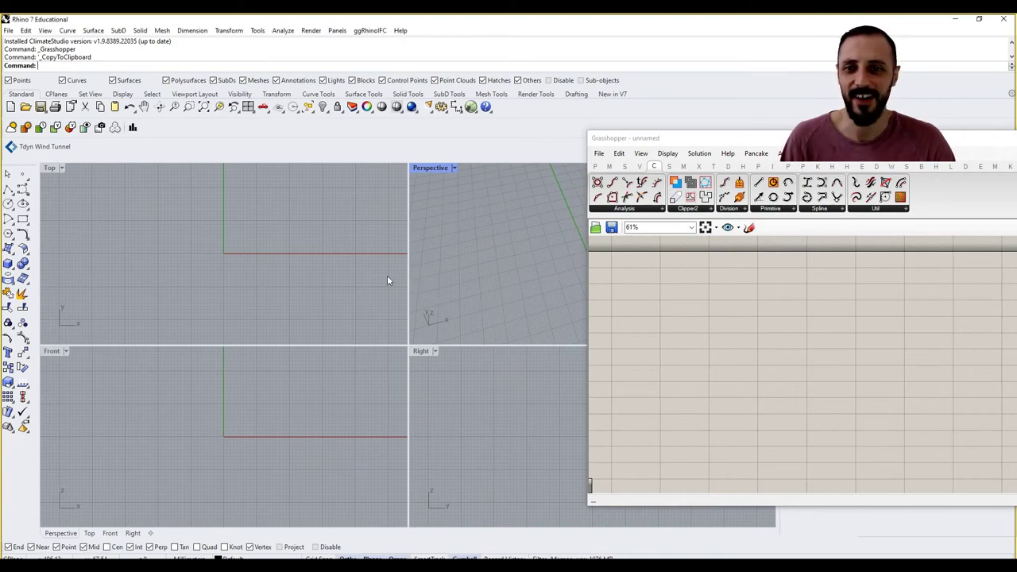
# - Maximize the Perspective viewport so that it fills the whole modelling area
pyautogui.moveTo(741, 288); pyautogui.dragTo(759, 321, button='right')
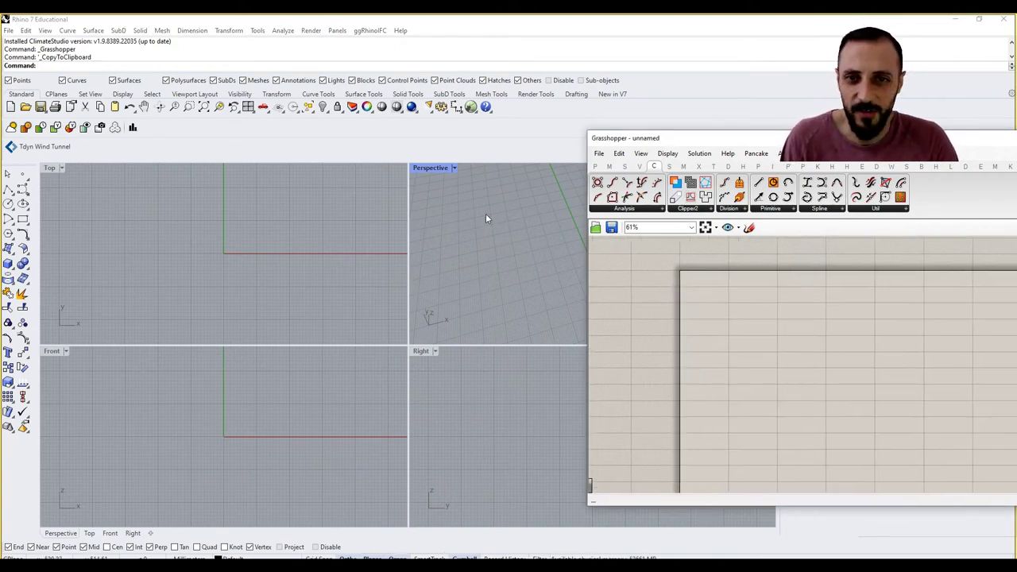
pyautogui.doubleClick(421, 174)
pyautogui.moveTo(367, 214); pyautogui.dragTo(361, 306, button='right')
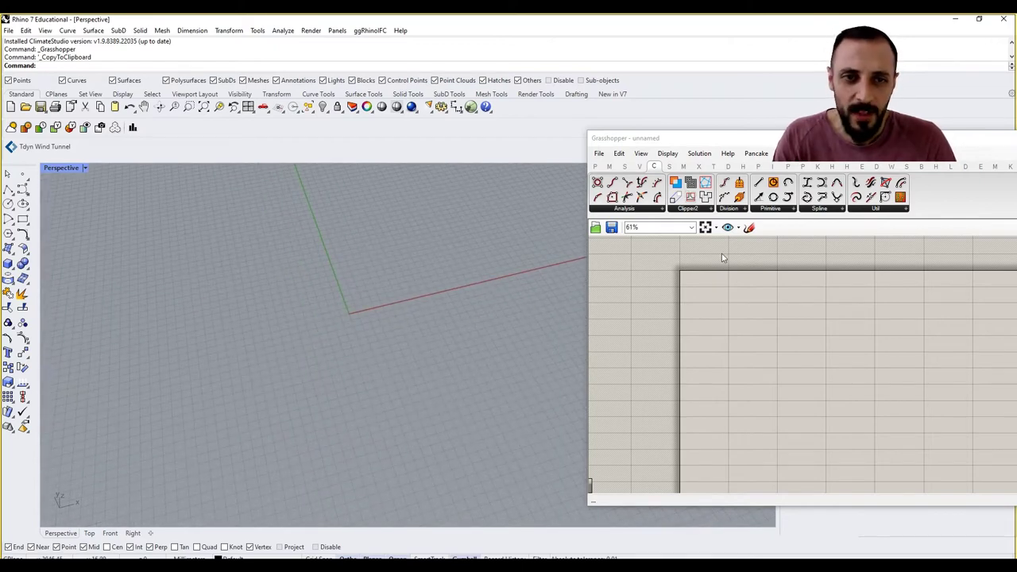
# - Place a Graph Mapper component on the empty Grasshopper canvas
pyautogui.click(595, 166)
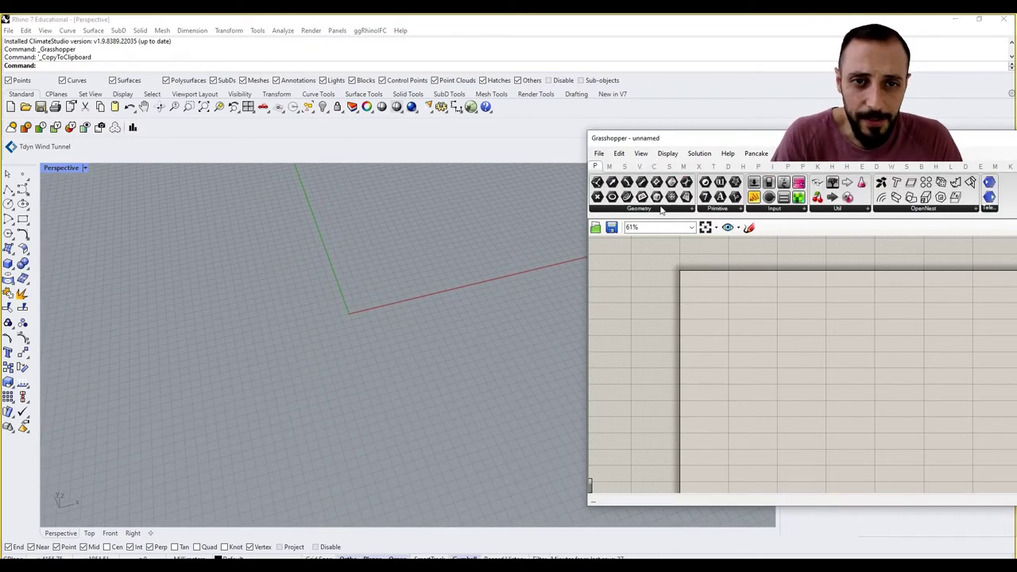
pyautogui.click(836, 210)
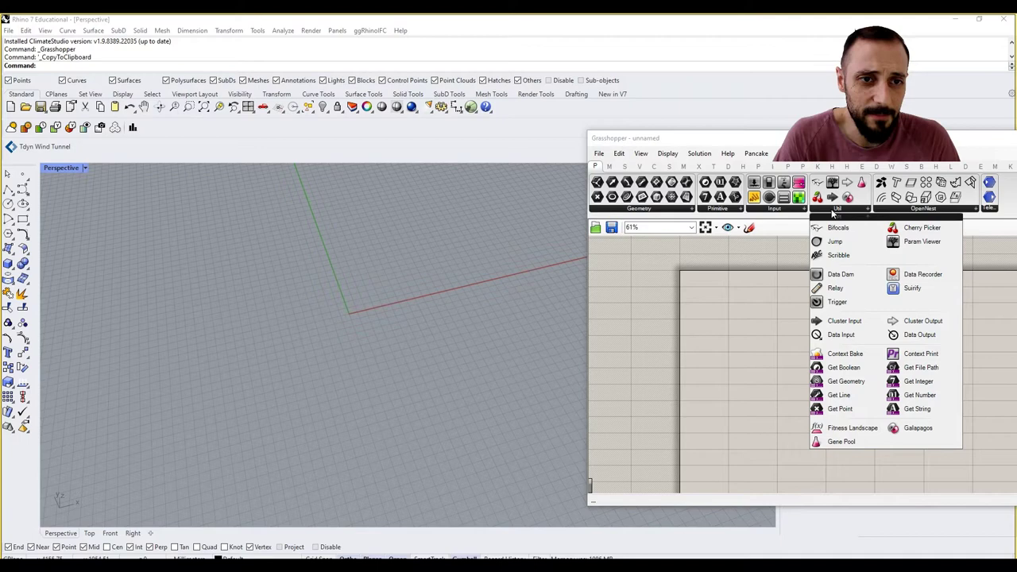
pyautogui.click(793, 211)
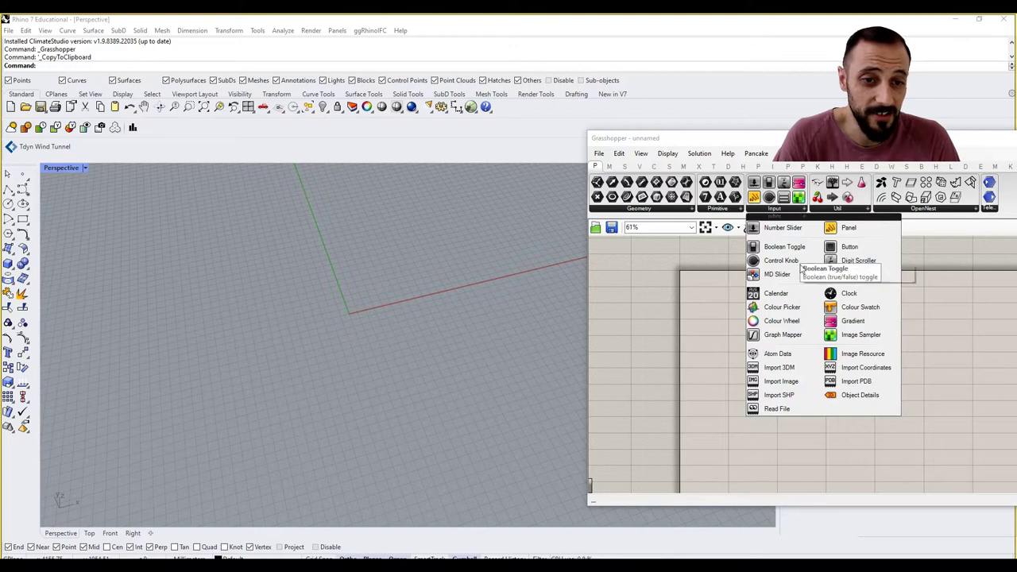
pyautogui.click(783, 334)
pyautogui.click(783, 337)
pyautogui.scroll(4, 780, 327)
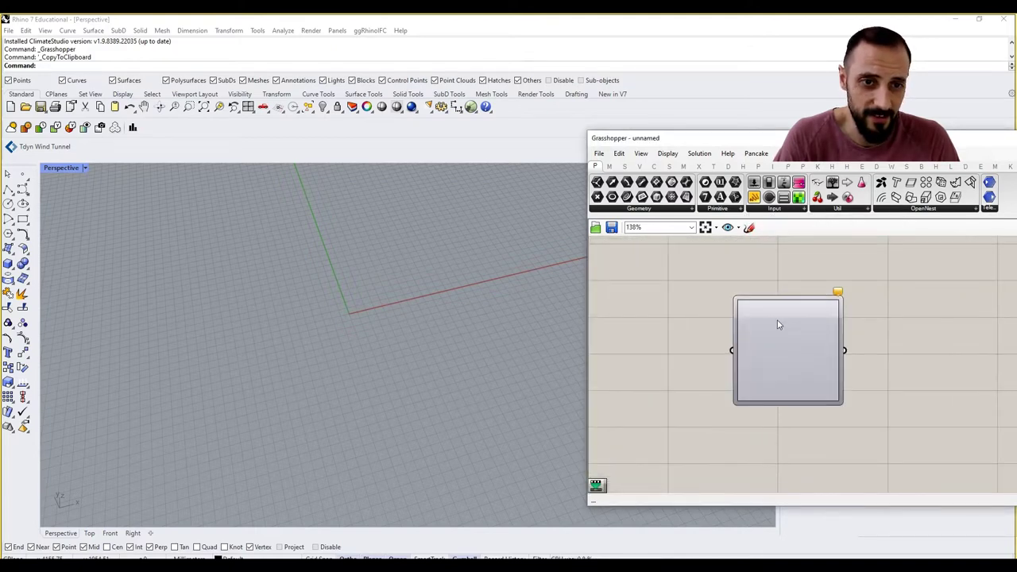
pyautogui.click(838, 294)
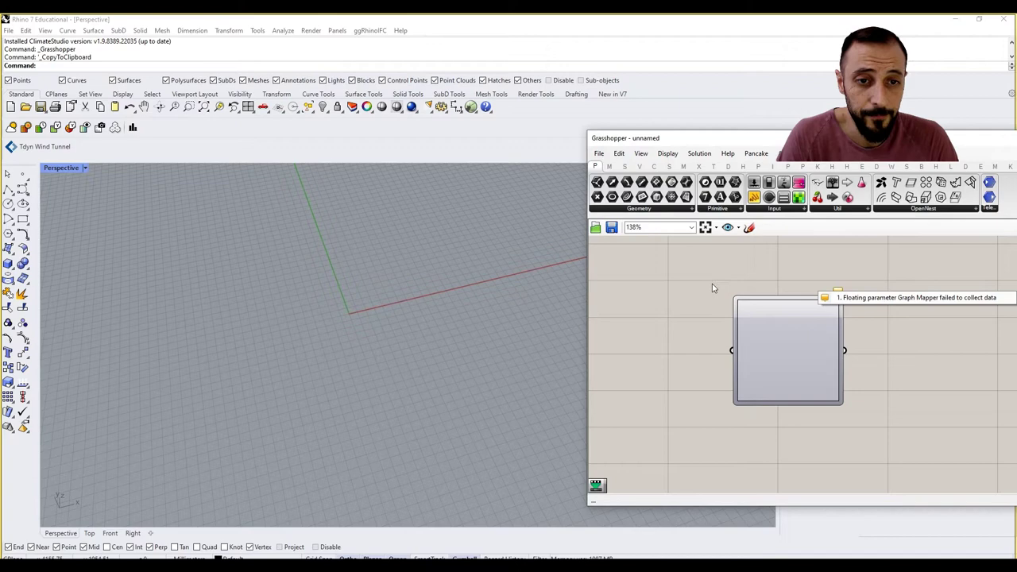
# - Set the Graph Mapper's graph type to Bezier
pyautogui.moveTo(713, 286); pyautogui.dragTo(741, 276, button='right')
pyautogui.rightClick(809, 324)
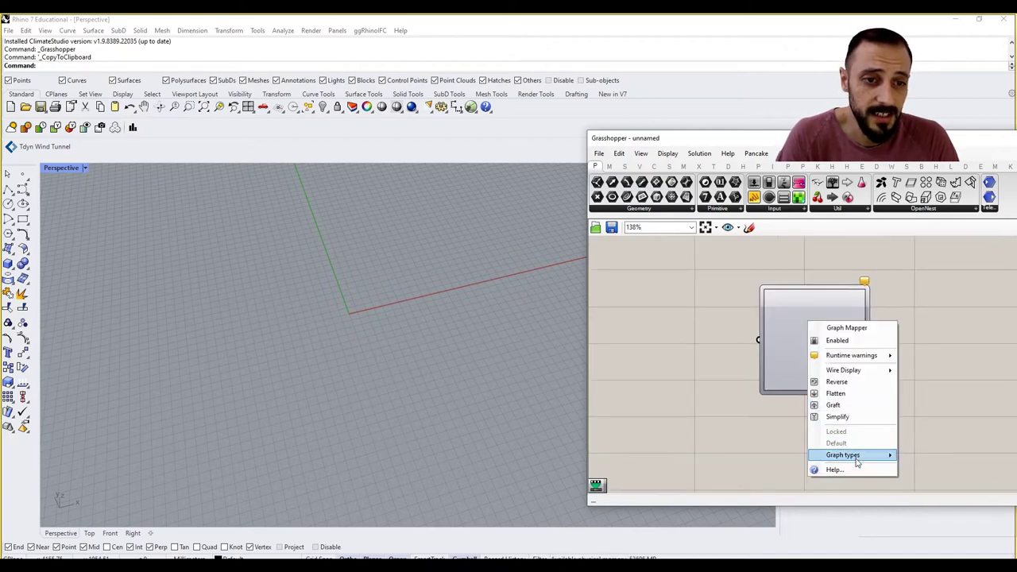
pyautogui.moveTo(856, 462)
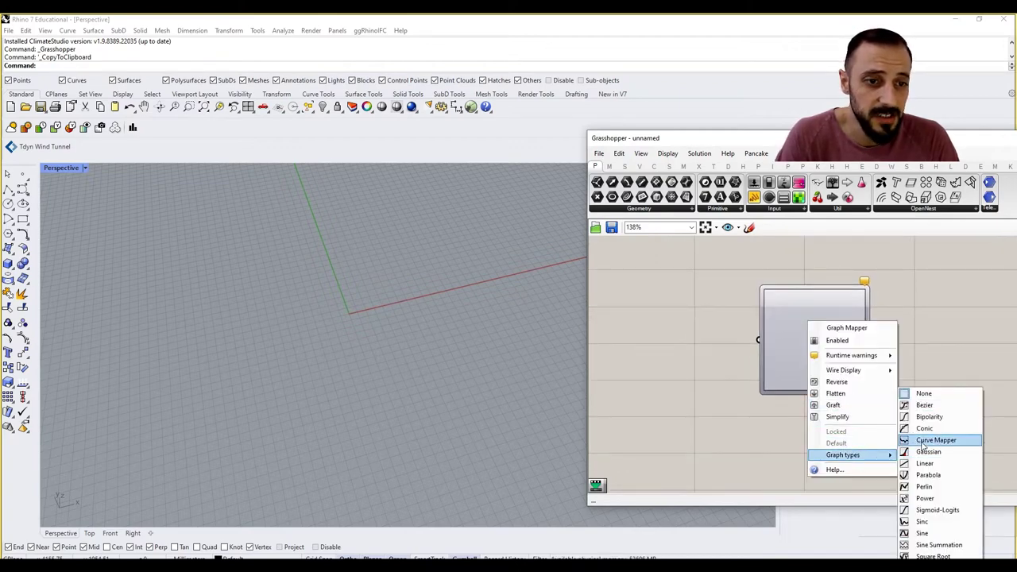
pyautogui.click(924, 406)
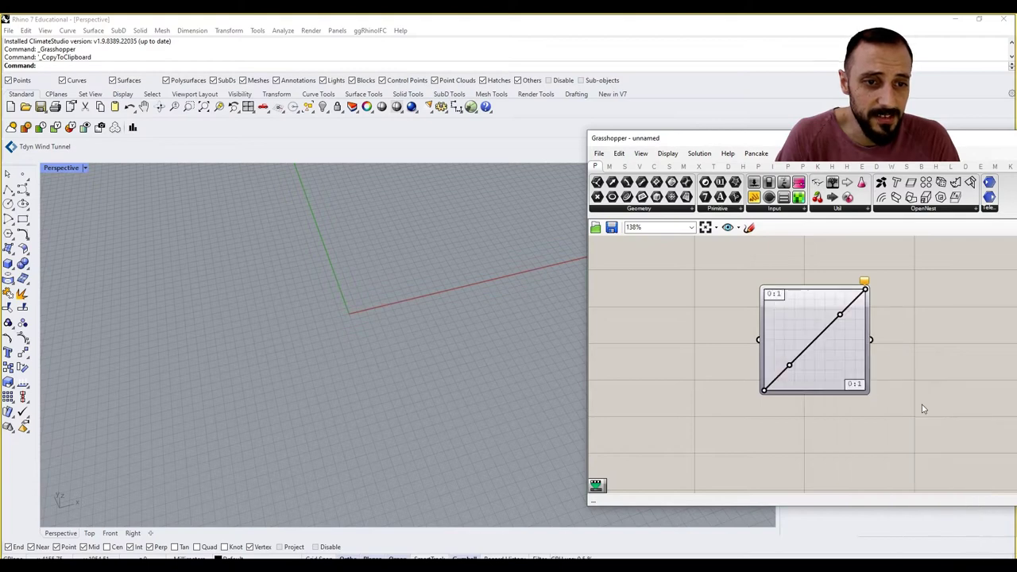
# - Shape the Bezier graph into an S-curve by moving its two handles to the graph's upper and lower edges
pyautogui.moveTo(842, 319); pyautogui.dragTo(824, 293)
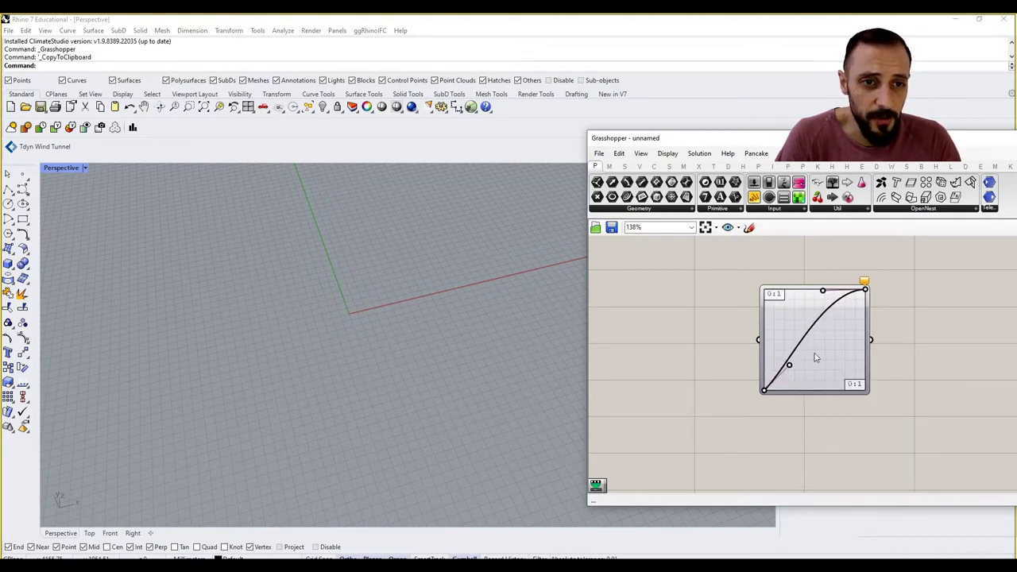
pyautogui.moveTo(789, 365); pyautogui.dragTo(831, 391)
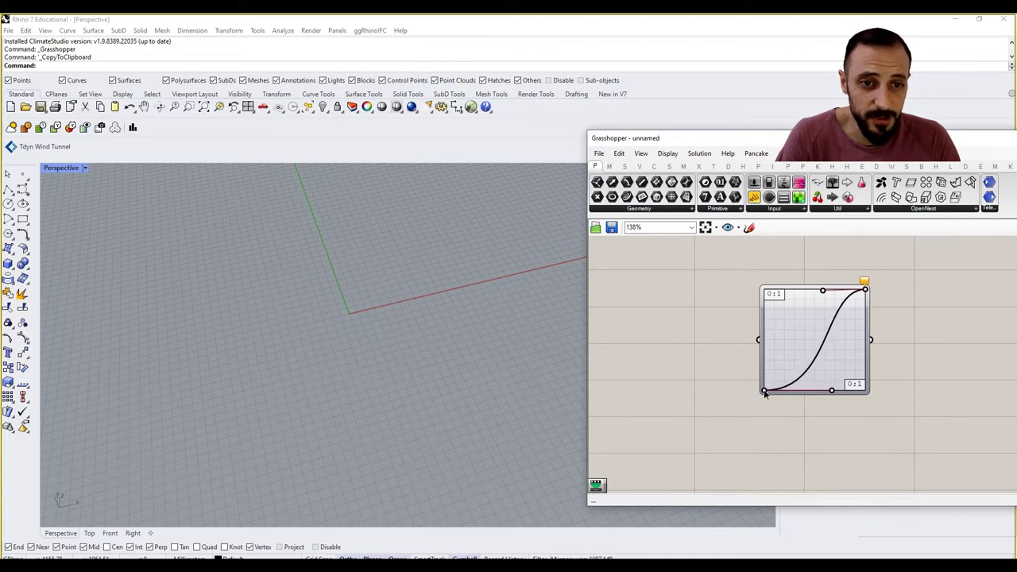
pyautogui.moveTo(764, 391)
pyautogui.mouseDown()
pyautogui.moveTo(765, 376)
pyautogui.moveTo(757, 400)
pyautogui.mouseUp()
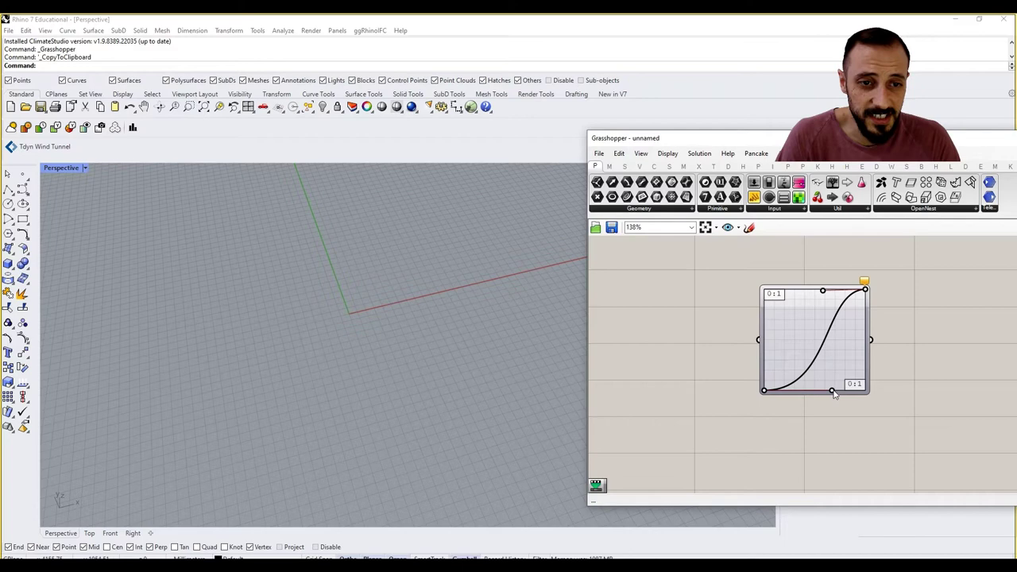
pyautogui.moveTo(830, 391)
pyautogui.mouseDown()
pyautogui.moveTo(830, 380)
pyautogui.moveTo(840, 391)
pyautogui.mouseUp()
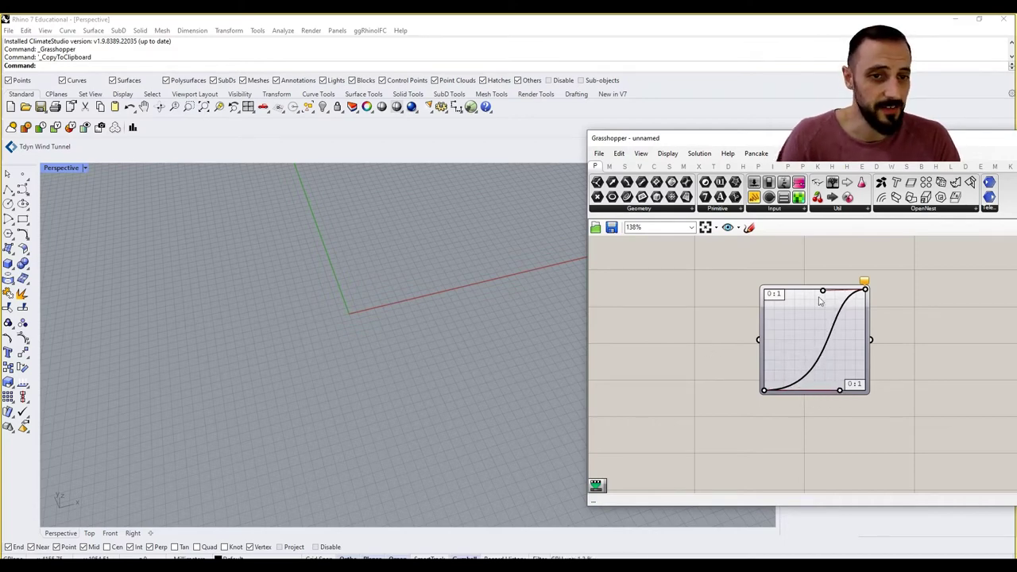
pyautogui.rightClick(815, 345)
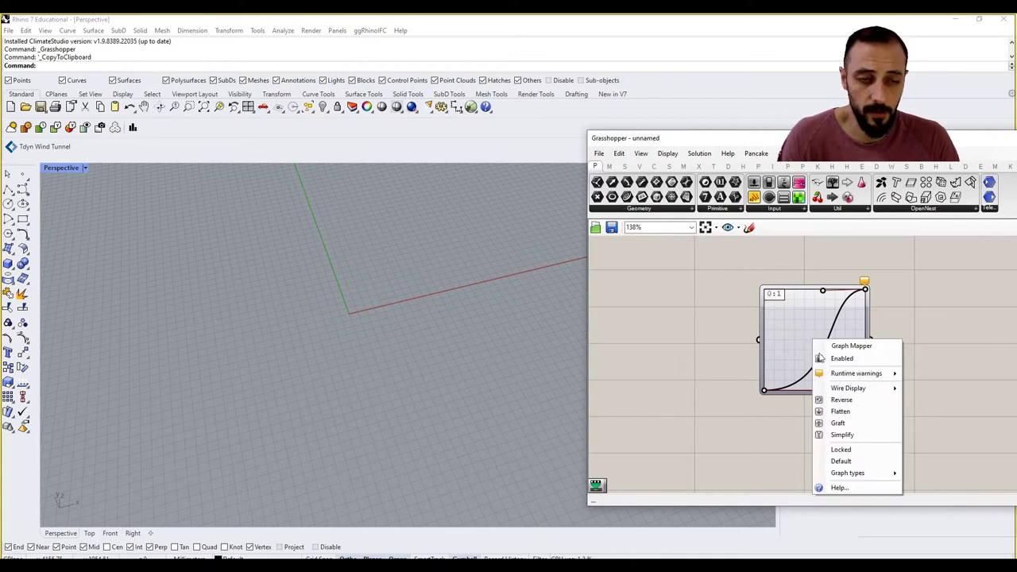
pyautogui.moveTo(848, 475)
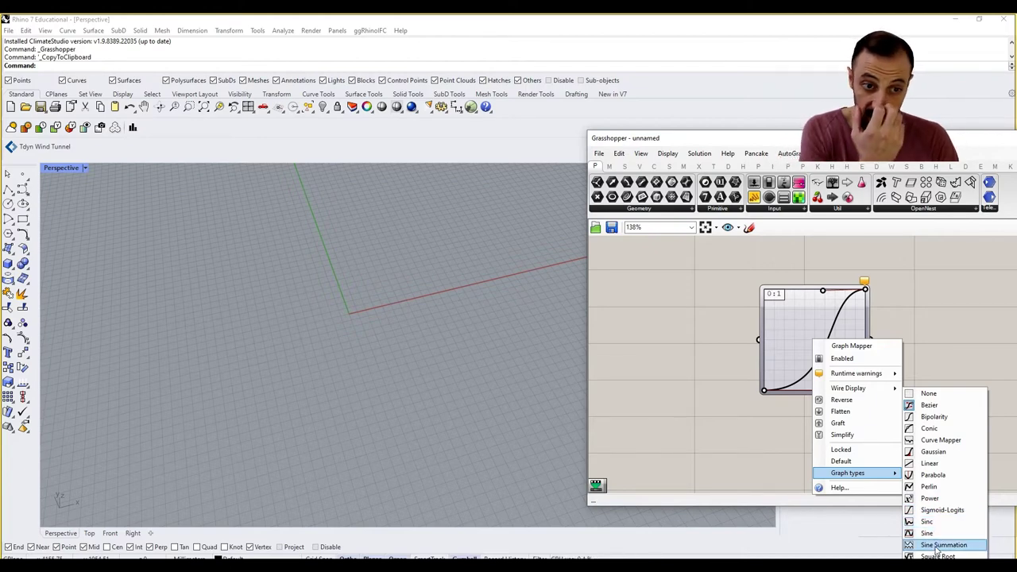
pyautogui.click(713, 401)
pyautogui.moveTo(721, 382); pyautogui.dragTo(747, 369, button='right')
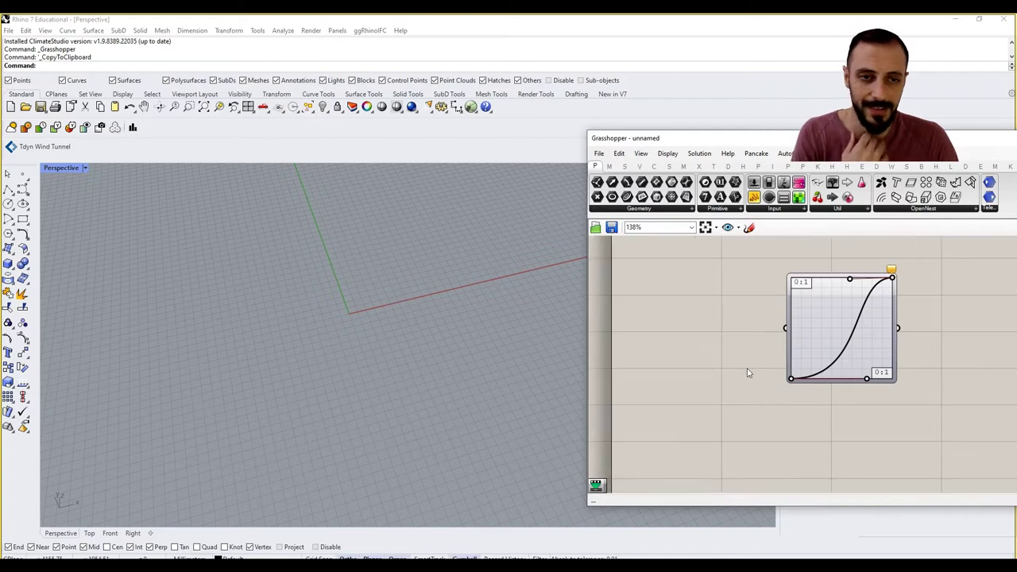
# - Examine the Graph Mapper's X and Y domain limits in the Graph Editor and close it without changes
pyautogui.moveTo(830, 337); pyautogui.dragTo(804, 335)
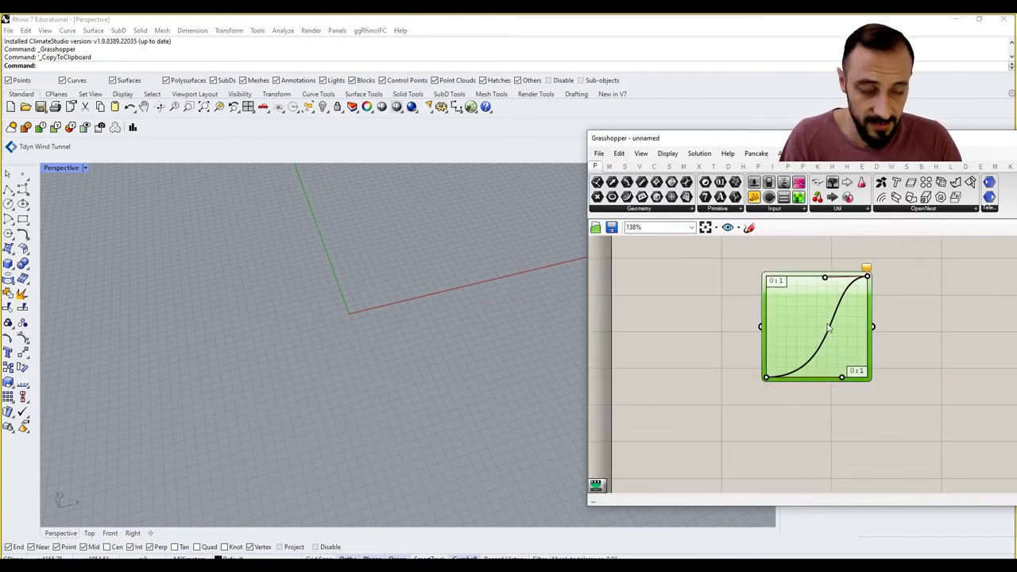
pyautogui.click(924, 332)
pyautogui.scroll(-5, 332, 325)
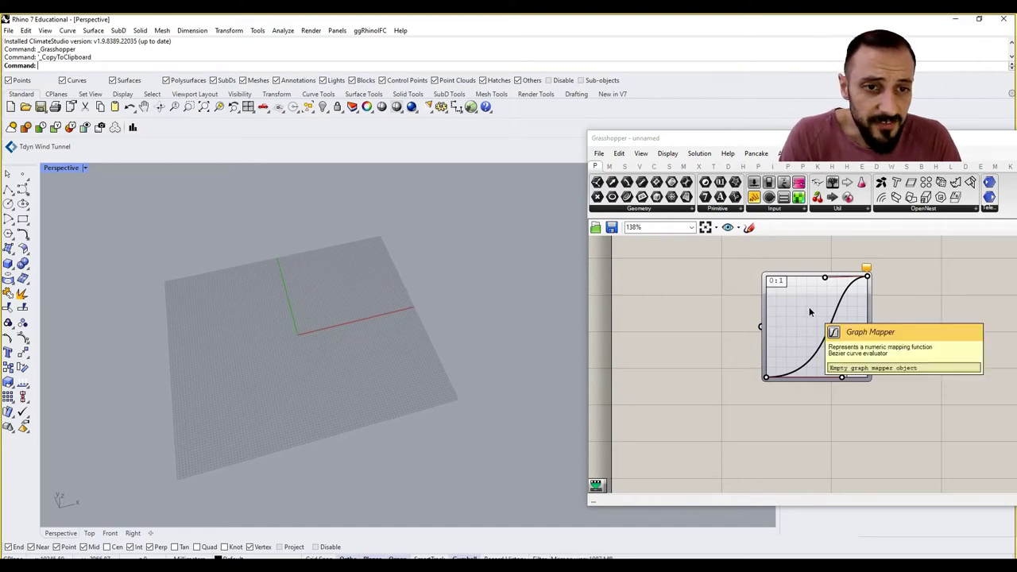
pyautogui.doubleClick(808, 308)
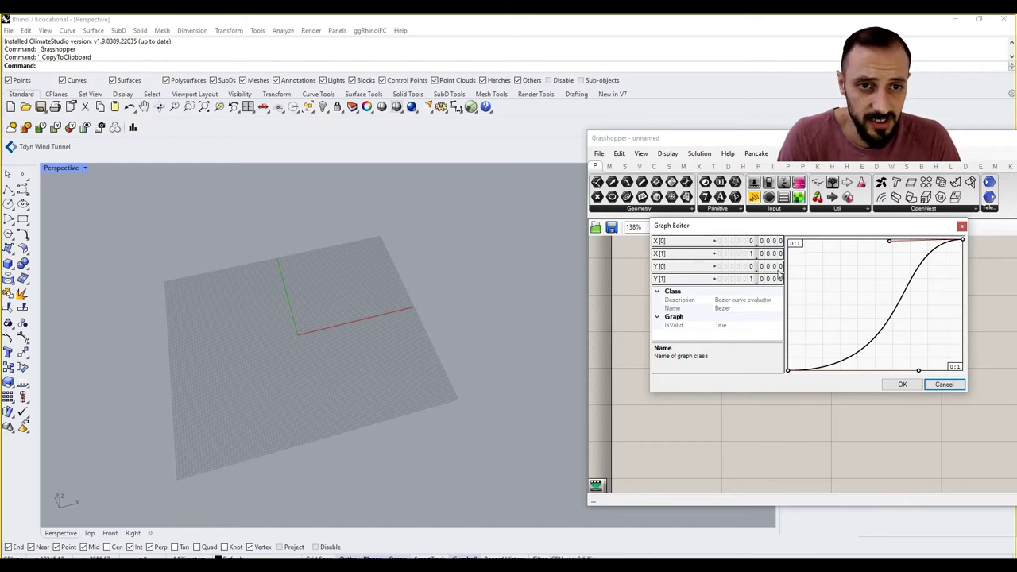
pyautogui.click(943, 384)
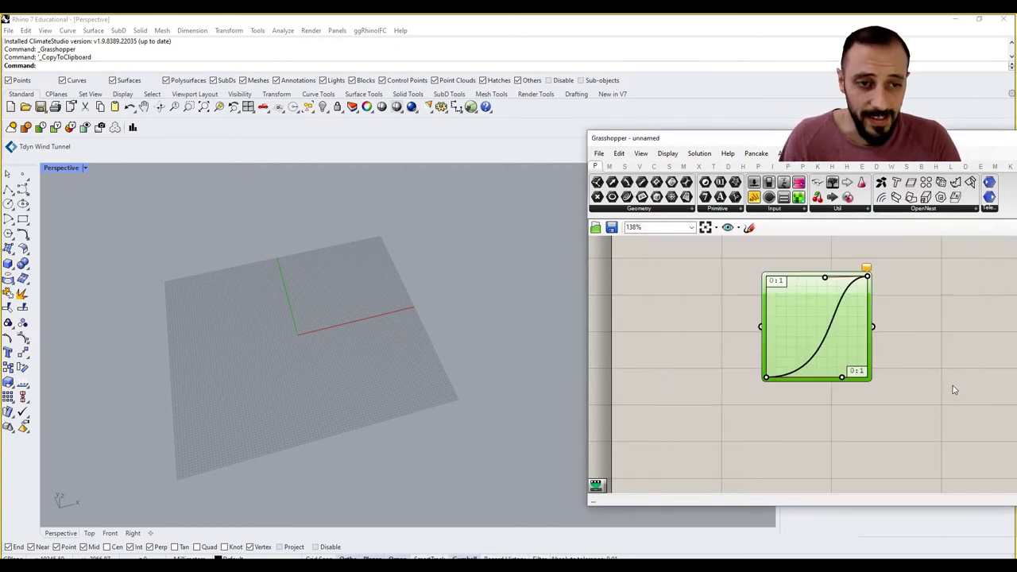
# - Reposition the Graph Mapper on the canvas and align its upper Bezier handle with the graph's top edge
pyautogui.moveTo(810, 324); pyautogui.dragTo(851, 289)
pyautogui.moveTo(767, 303); pyautogui.dragTo(754, 341, button='right')
pyautogui.click(752, 339)
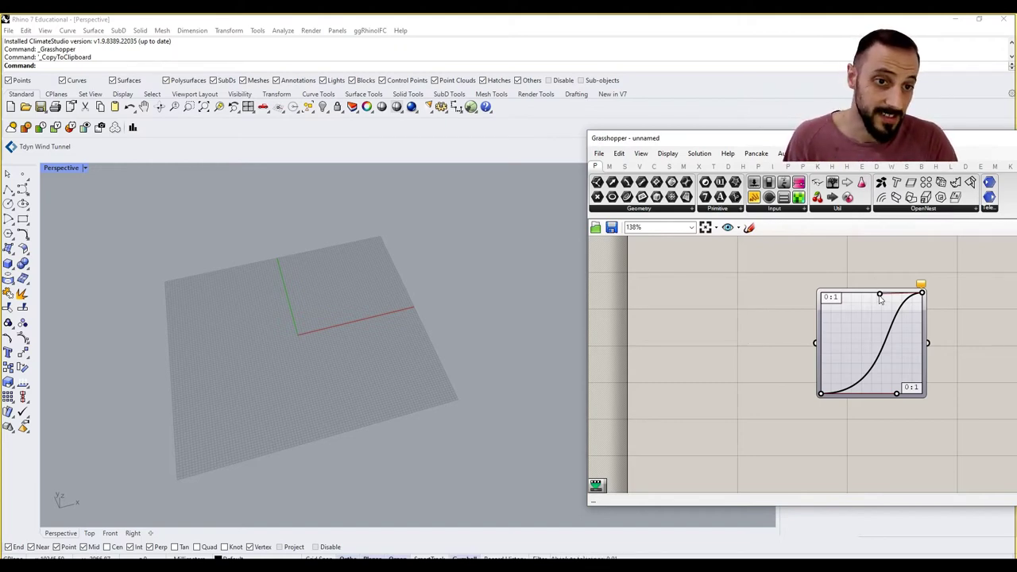
pyautogui.moveTo(880, 299); pyautogui.dragTo(877, 292)
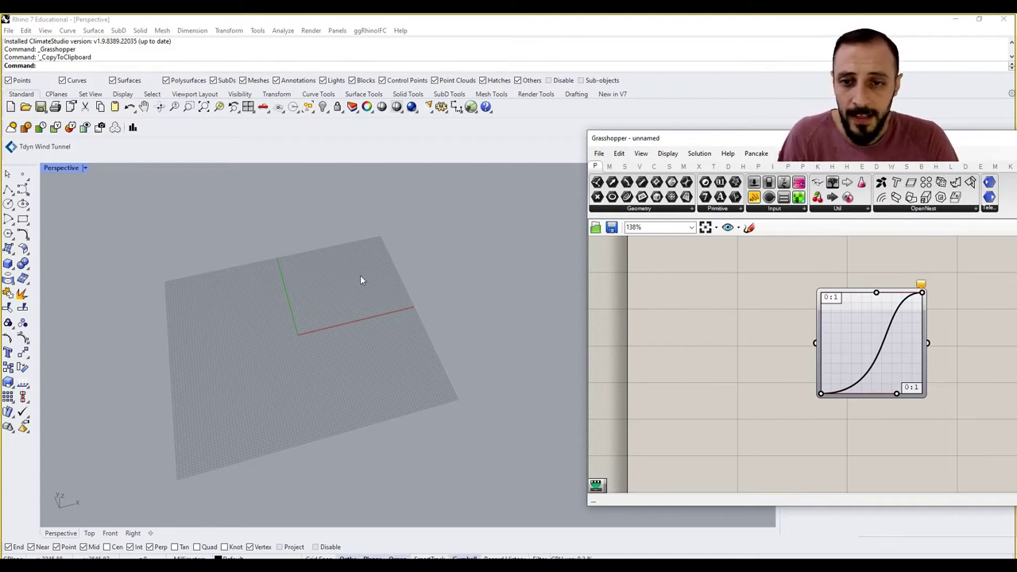
pyautogui.scroll(4, 298, 303)
pyautogui.scroll(-2, 283, 316)
pyautogui.moveTo(284, 321); pyautogui.dragTo(212, 320, button='right')
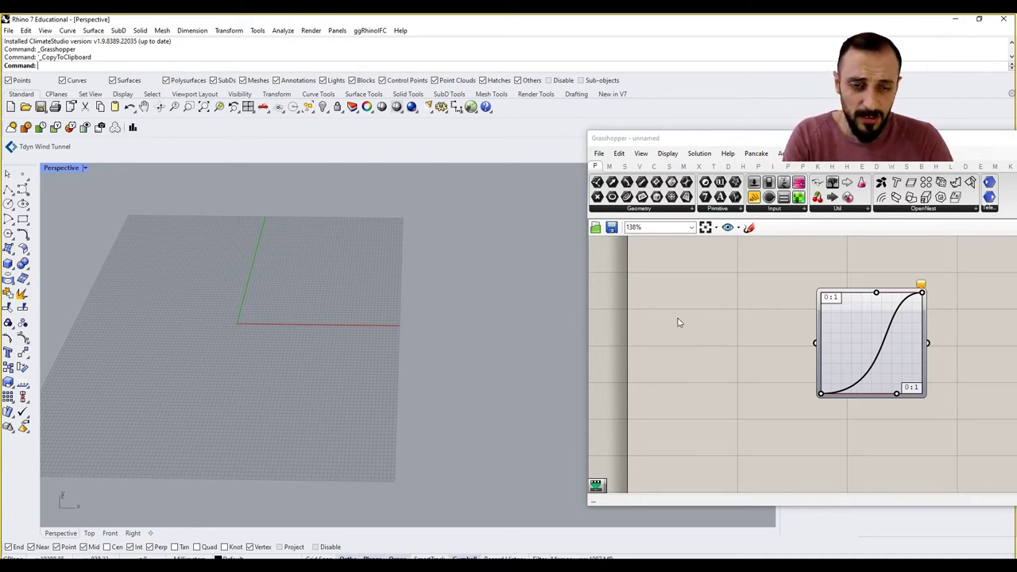
pyautogui.moveTo(651, 327); pyautogui.dragTo(704, 332, button='right')
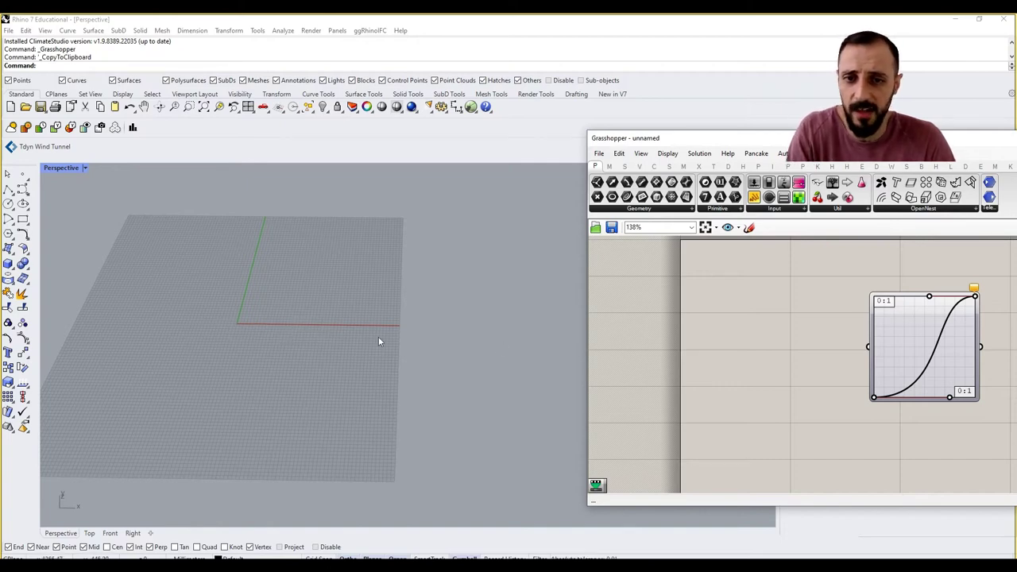
pyautogui.doubleClick(691, 329)
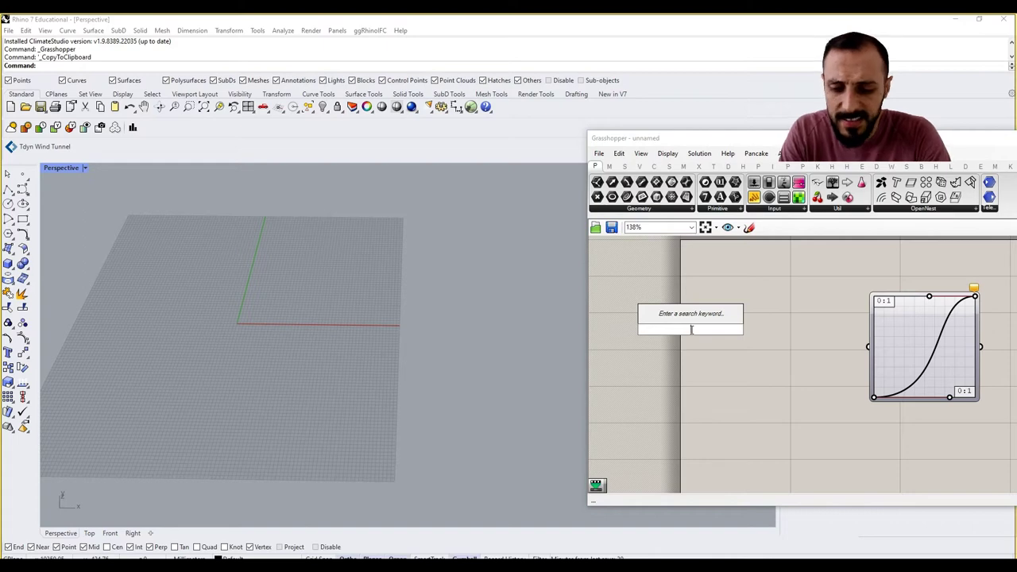
# - Add a Construct Point component and place it below and to the left of the Graph Mapper
pyautogui.click(639, 166)
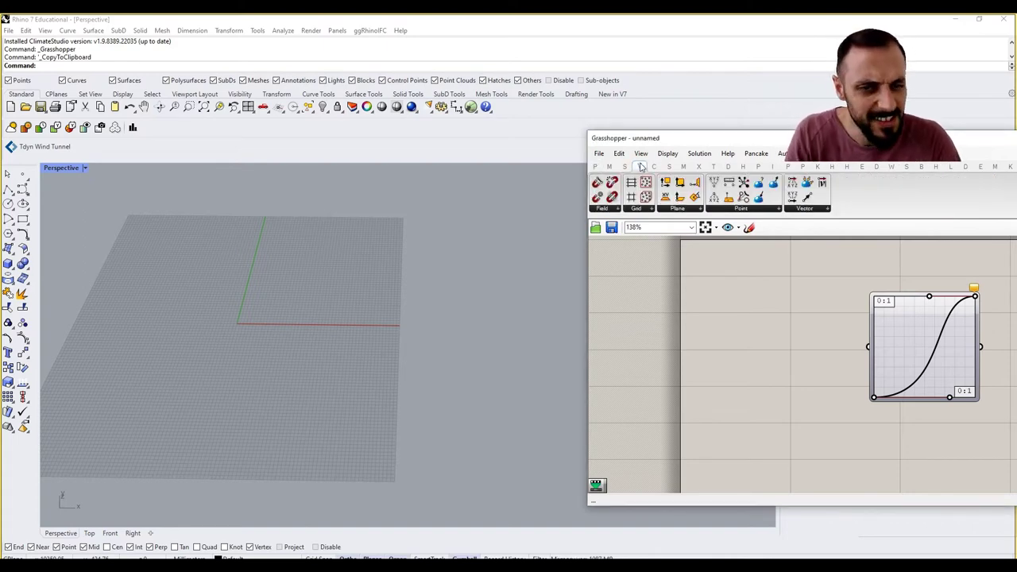
pyautogui.click(762, 209)
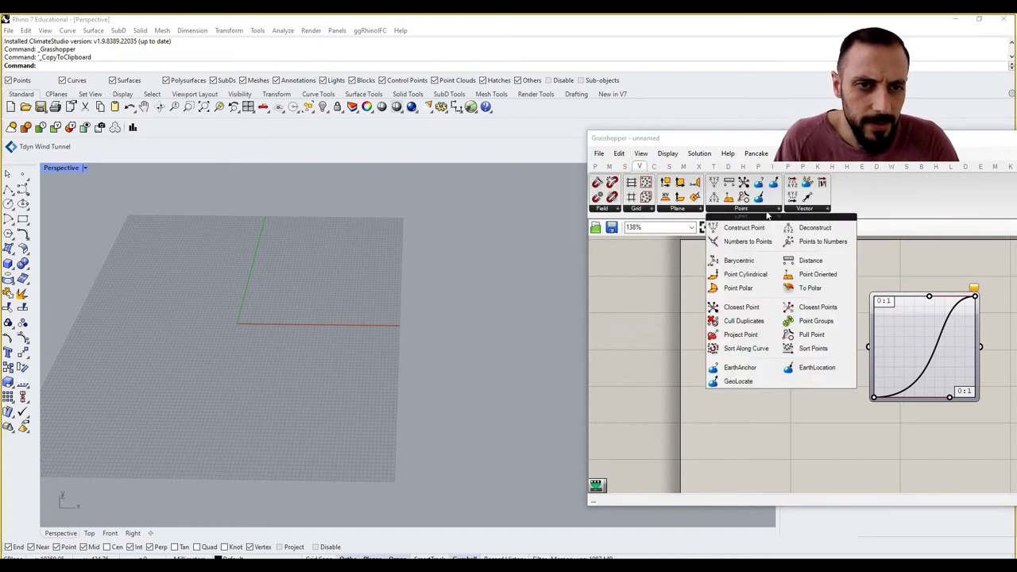
pyautogui.click(740, 228)
pyautogui.click(705, 298)
pyautogui.moveTo(705, 298); pyautogui.dragTo(705, 293, button='right')
pyautogui.moveTo(705, 293); pyautogui.dragTo(742, 462)
pyautogui.moveTo(724, 429); pyautogui.dragTo(779, 378, button='right')
pyautogui.click(718, 356)
pyautogui.scroll(-3, 779, 381)
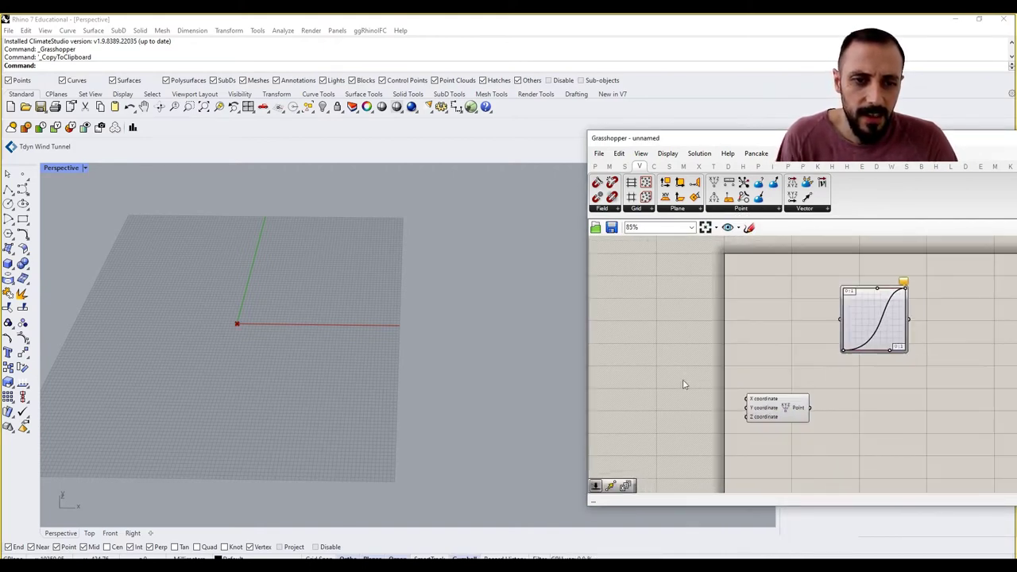
# - Add a number slider with value 100 beside Construct Point and move Construct Point farther away to make room
pyautogui.doubleClick(666, 398)
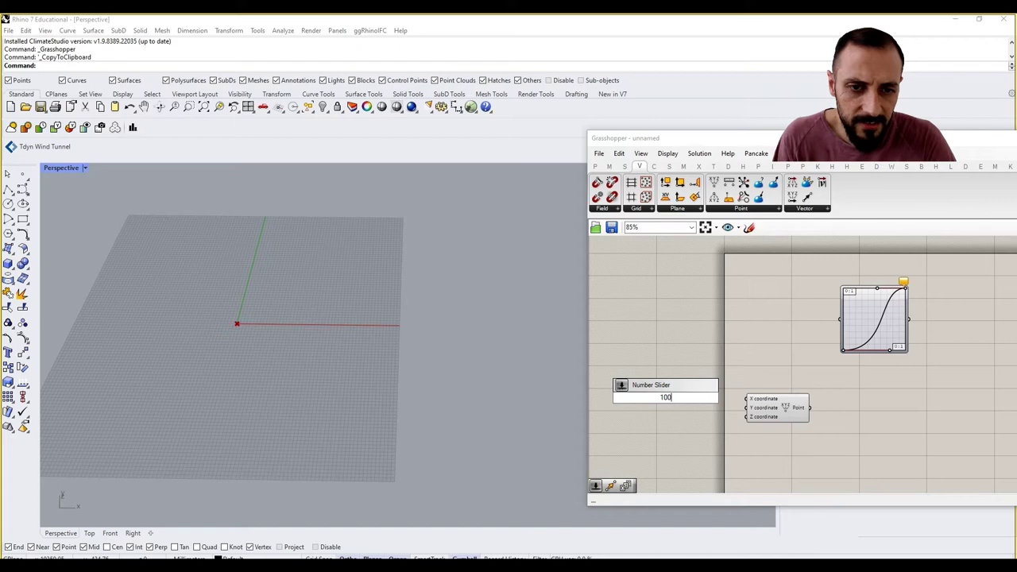
pyautogui.press('Return')
pyautogui.moveTo(675, 404); pyautogui.dragTo(664, 415)
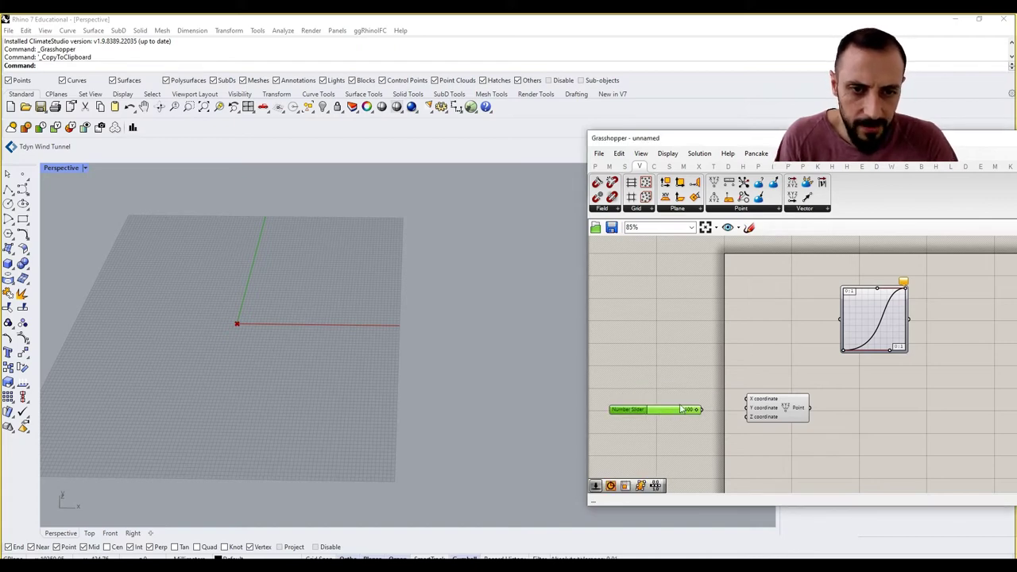
pyautogui.moveTo(750, 407); pyautogui.dragTo(779, 408)
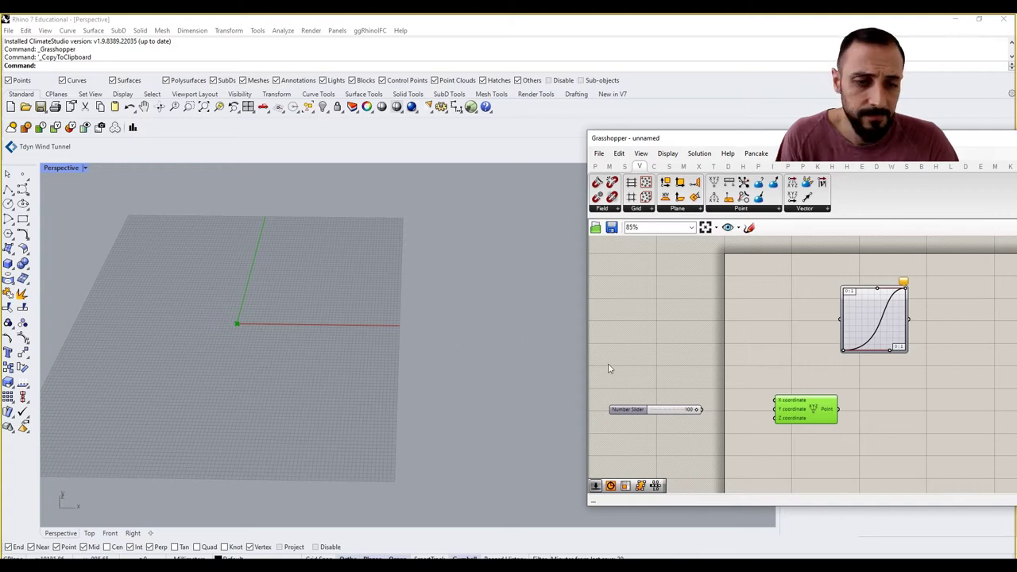
# - Add a Series component and arrange it between the number slider and Construct Point
pyautogui.doubleClick(744, 443)
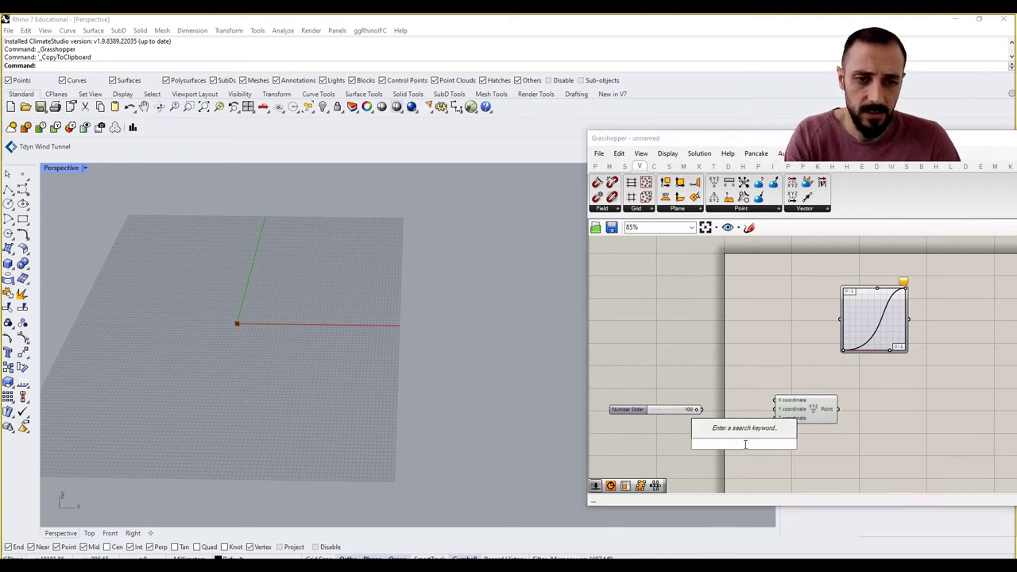
pyautogui.write('seri')
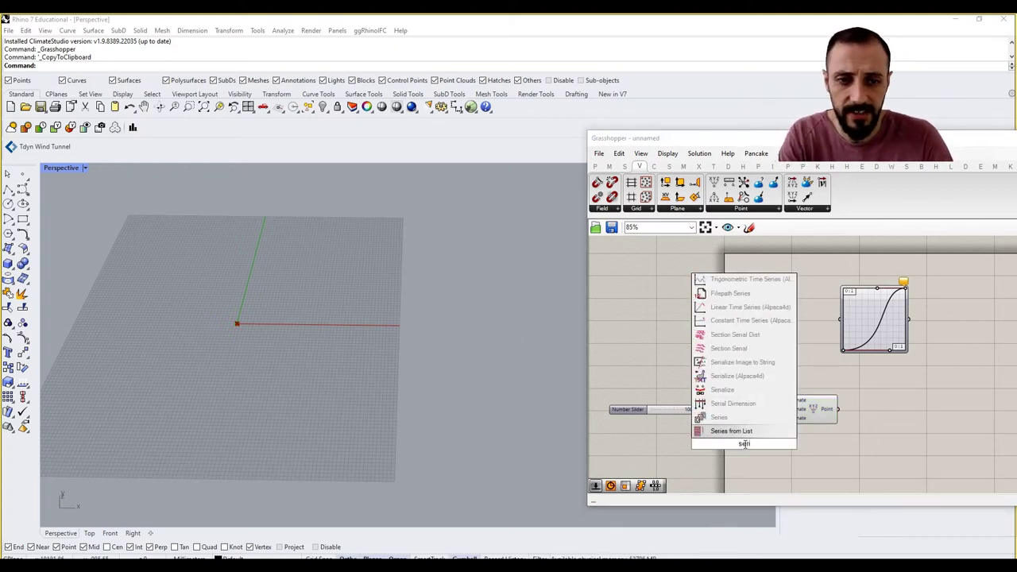
pyautogui.click(725, 417)
pyautogui.moveTo(810, 413); pyautogui.dragTo(852, 421)
pyautogui.moveTo(744, 443); pyautogui.dragTo(755, 428)
pyautogui.scroll(2, 717, 437)
pyautogui.click(668, 411)
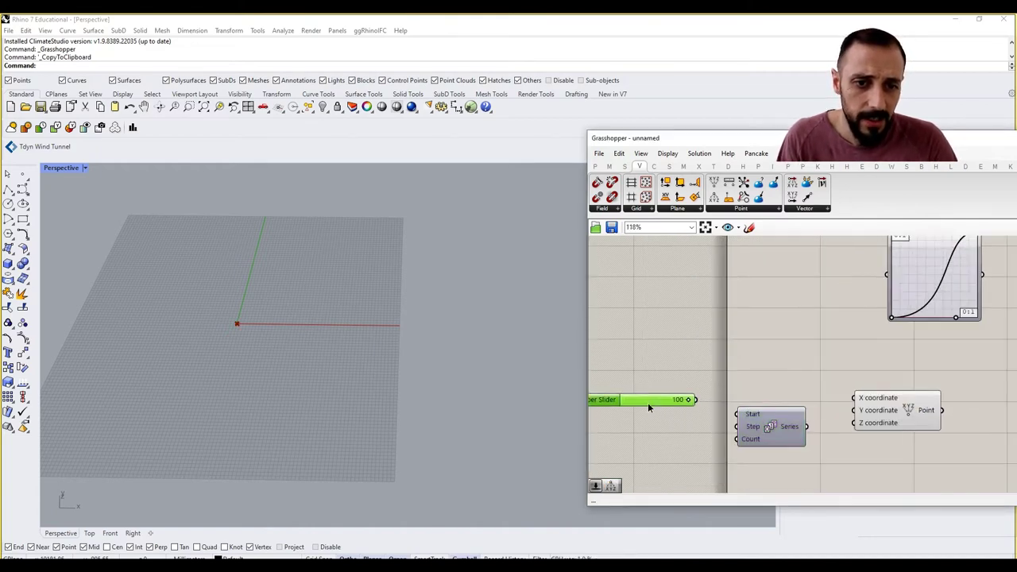
# - Line up the 100 slider with the Series component and feed it into the Series Count input
pyautogui.moveTo(648, 407); pyautogui.dragTo(650, 434)
pyautogui.moveTo(775, 431); pyautogui.dragTo(777, 427)
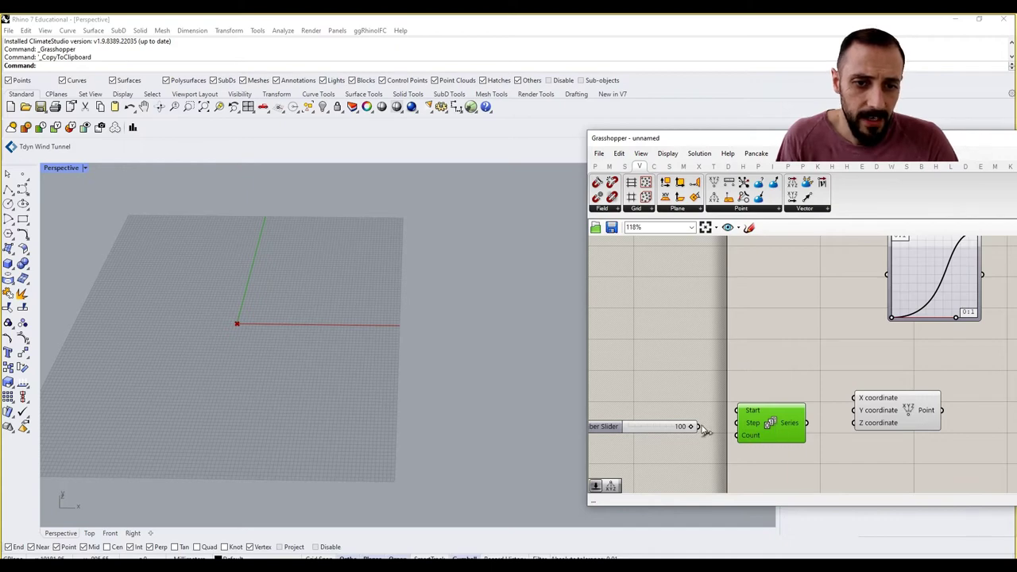
pyautogui.moveTo(699, 426); pyautogui.dragTo(737, 434)
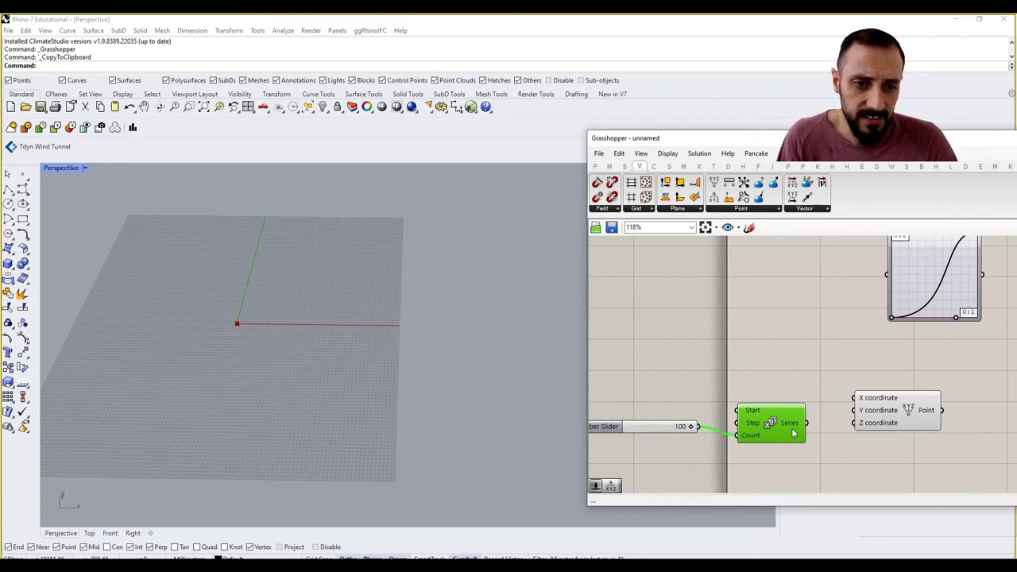
# - Feed the Series output into the X coordinate of Construct Point and frame the generated points in the Perspective viewport
pyautogui.moveTo(793, 427)
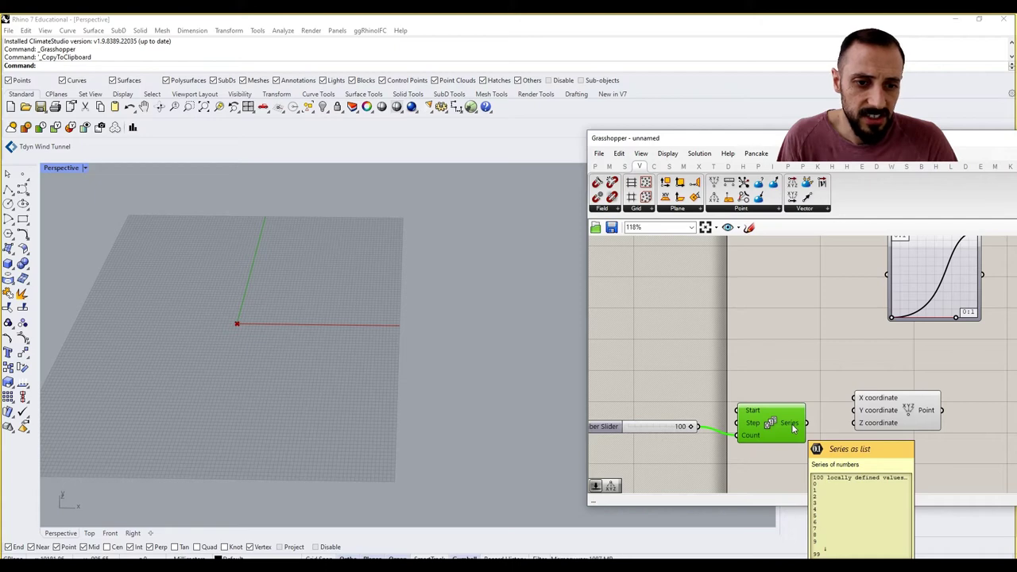
pyautogui.click(811, 428)
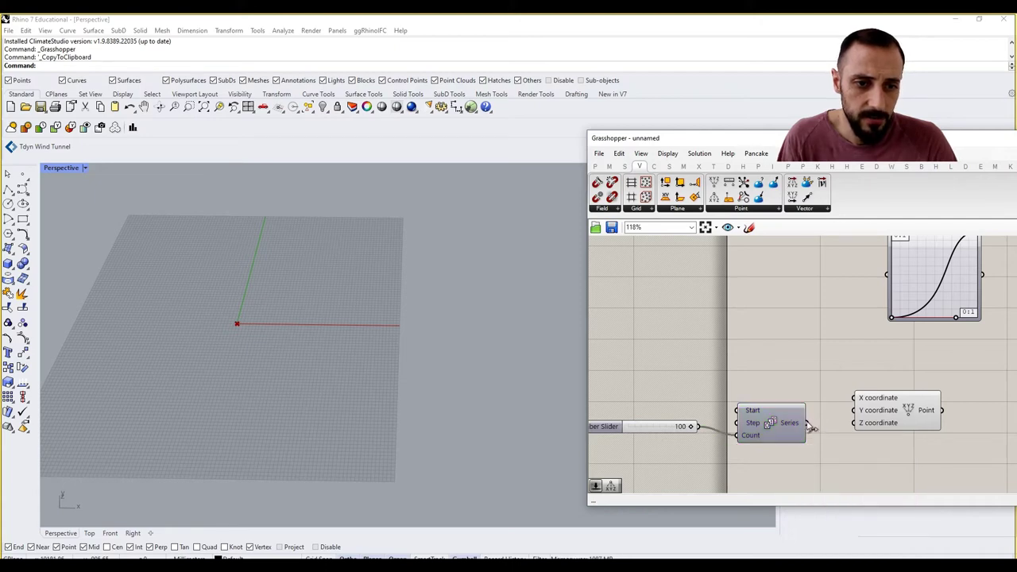
pyautogui.moveTo(810, 427); pyautogui.dragTo(854, 398)
pyautogui.moveTo(809, 382); pyautogui.dragTo(790, 374, button='right')
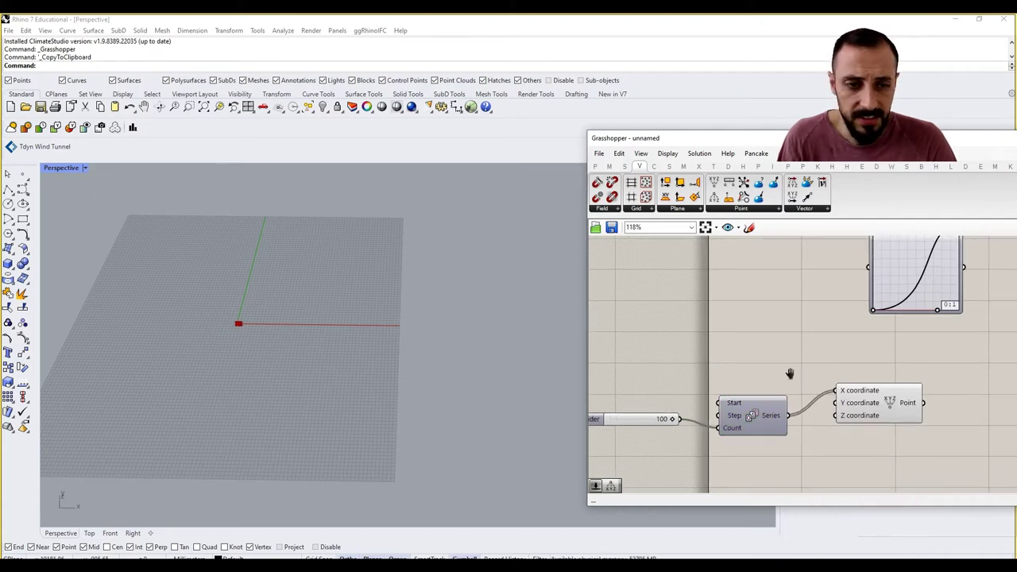
pyautogui.moveTo(284, 323); pyautogui.dragTo(234, 293, button='right')
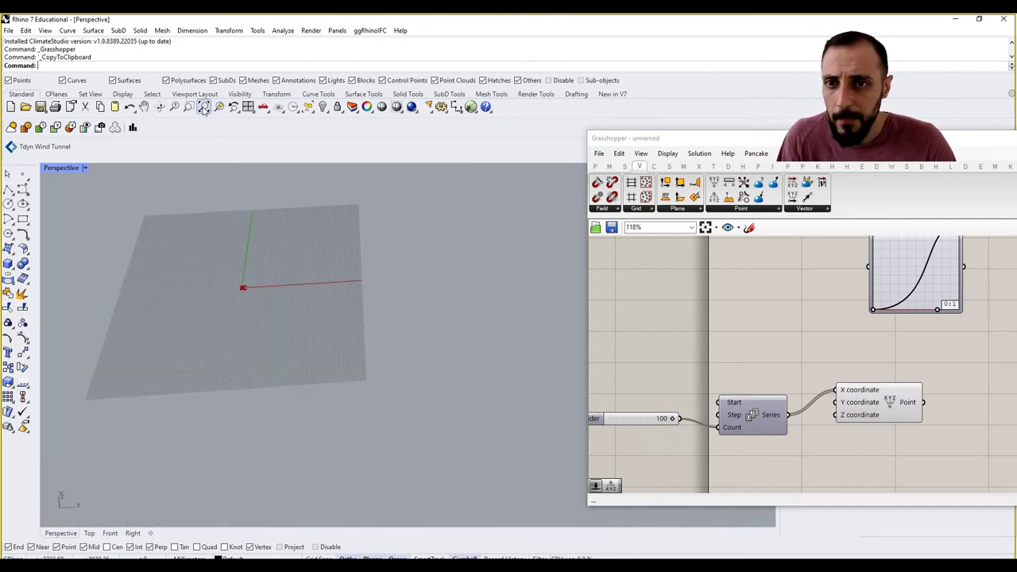
pyautogui.click(202, 108)
pyautogui.moveTo(212, 191); pyautogui.dragTo(322, 330)
pyautogui.scroll(5, 243, 294)
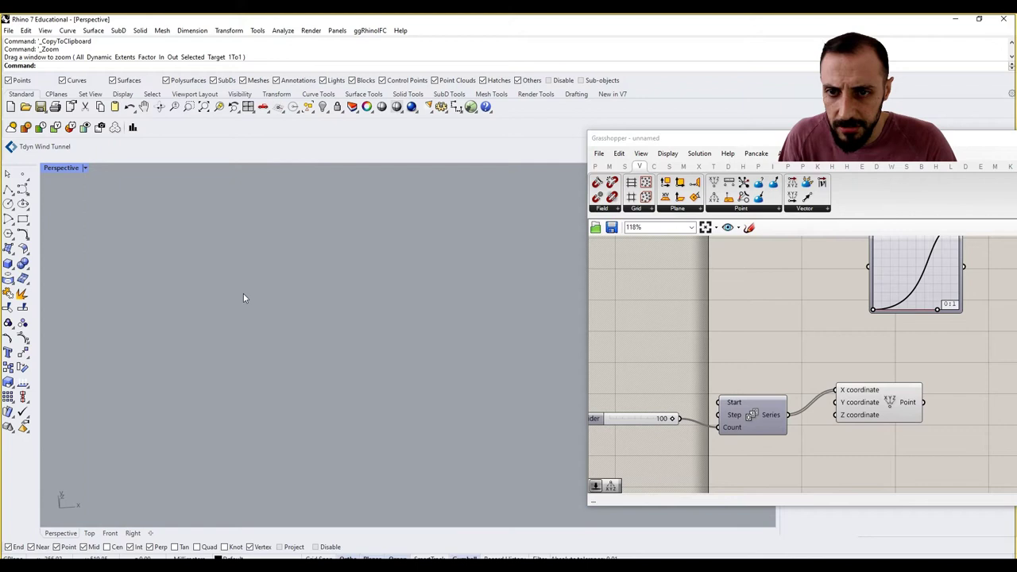
pyautogui.scroll(-3, 290, 354)
# - Add a second number slider with value 100 above the first and feed it into the Series Step input
pyautogui.moveTo(797, 384); pyautogui.dragTo(853, 394, button='right')
pyautogui.click(672, 434)
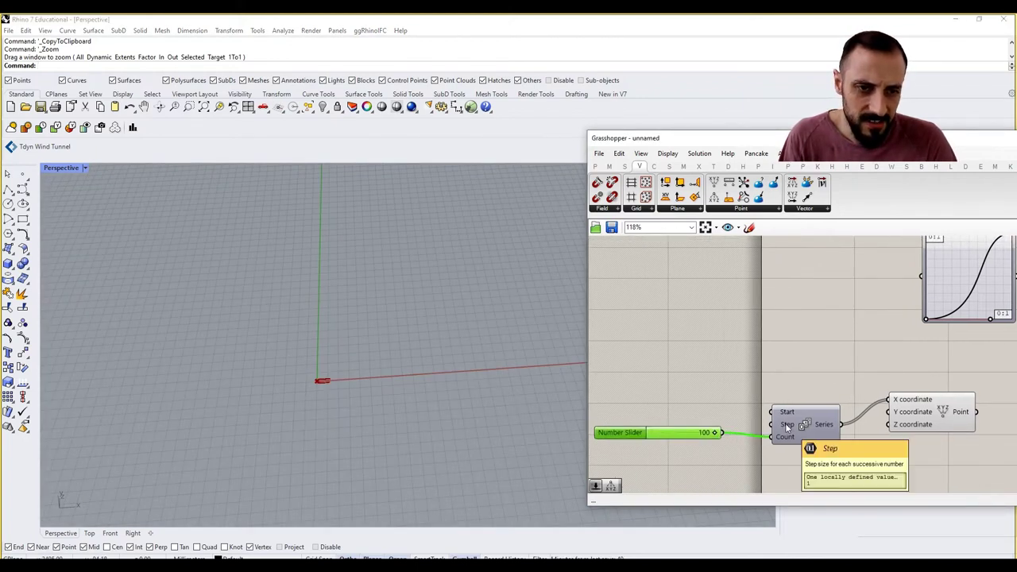
pyautogui.doubleClick(655, 390)
pyautogui.write('1')
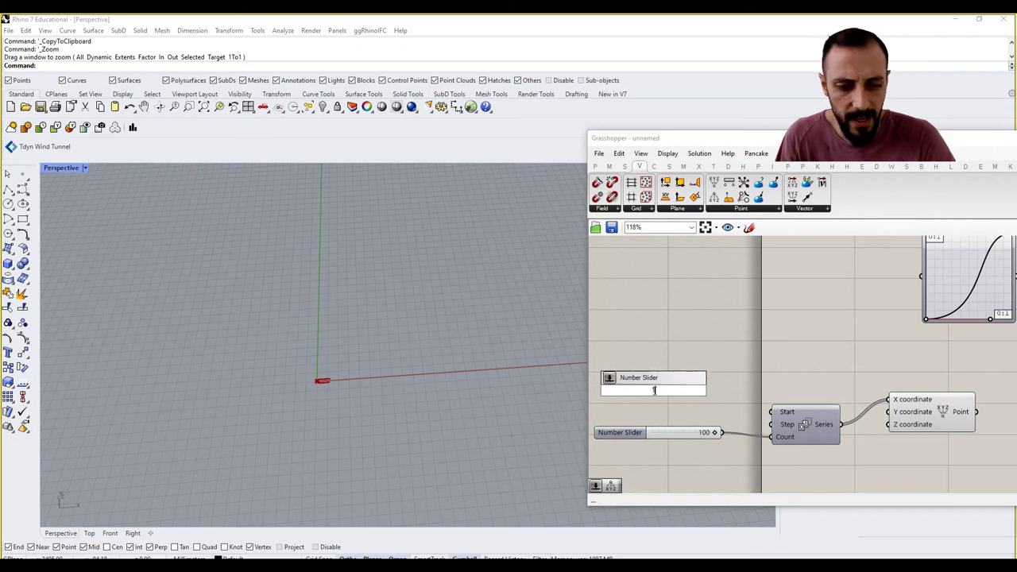
pyautogui.write('00')
pyautogui.press('Return')
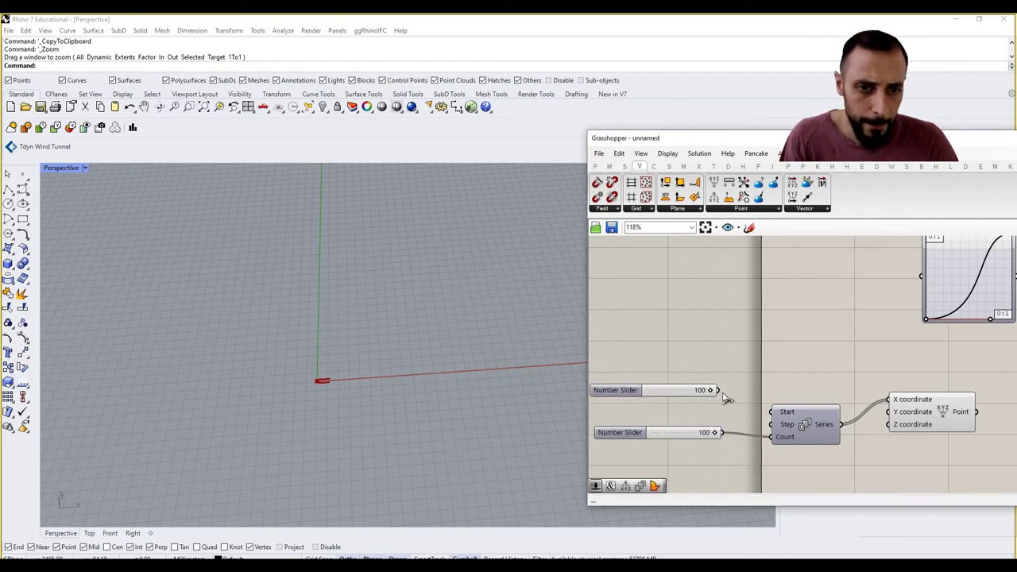
pyautogui.moveTo(711, 390); pyautogui.dragTo(767, 427)
pyautogui.scroll(-15, 390, 341)
pyautogui.keyDown('shift'); pyautogui.moveTo(358, 392); pyautogui.dragTo(328, 383, button='right'); pyautogui.keyUp('shift')
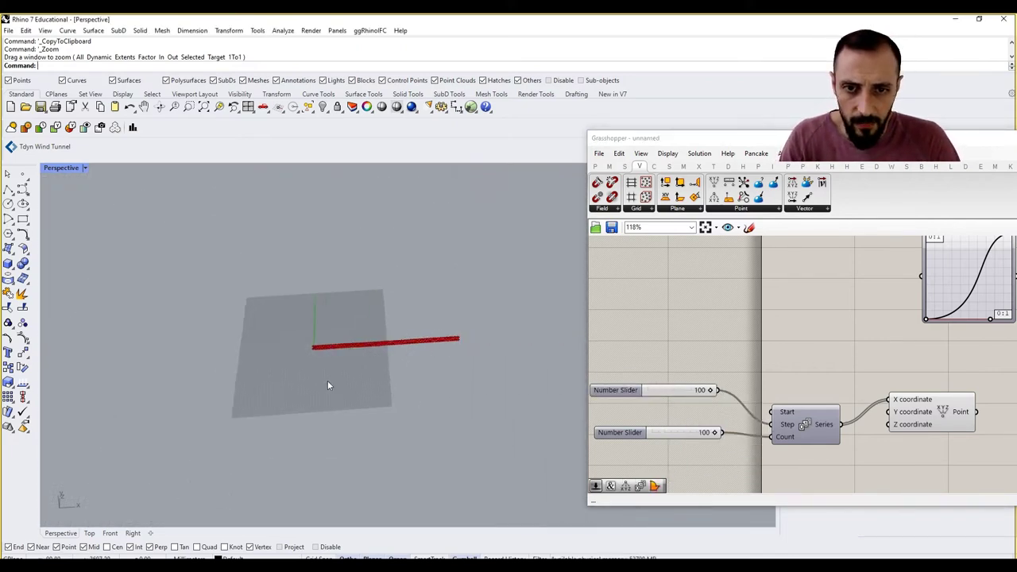
pyautogui.scroll(8, 376, 335)
pyautogui.scroll(-2, 801, 387)
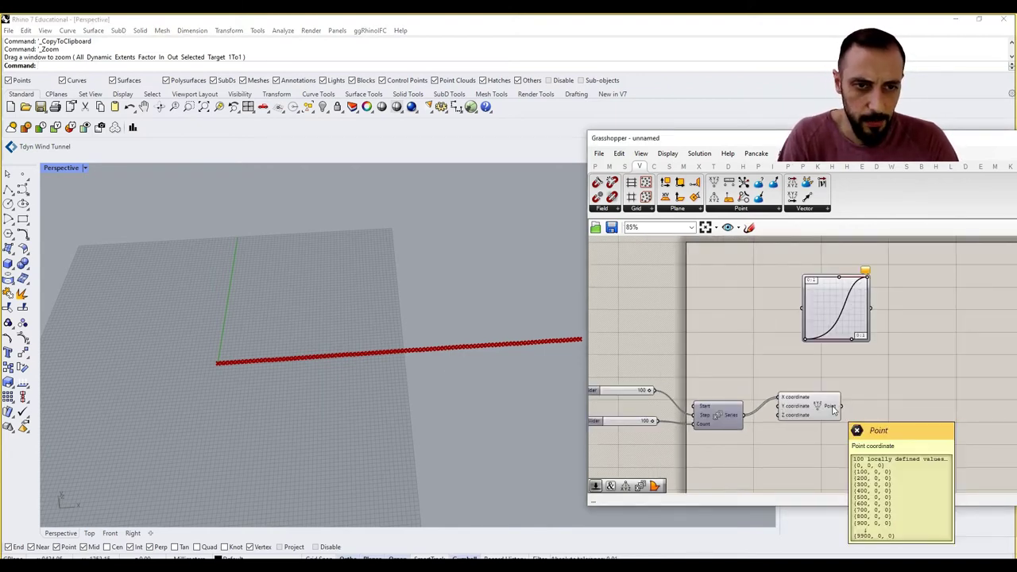
# - Widen the Graph Mapper by extending its left edge
pyautogui.moveTo(771, 304); pyautogui.dragTo(761, 305, button='right')
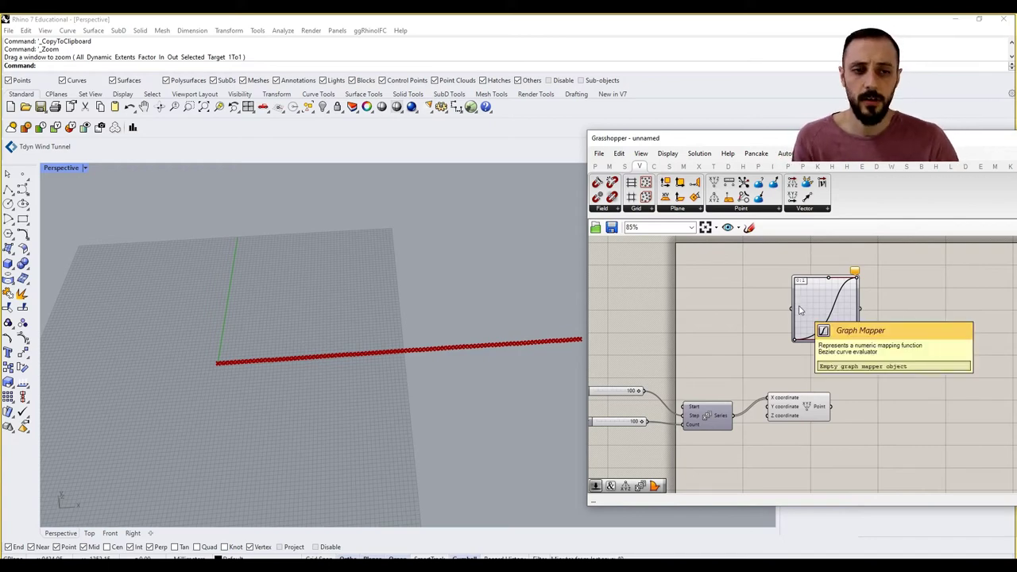
pyautogui.scroll(1, 806, 306)
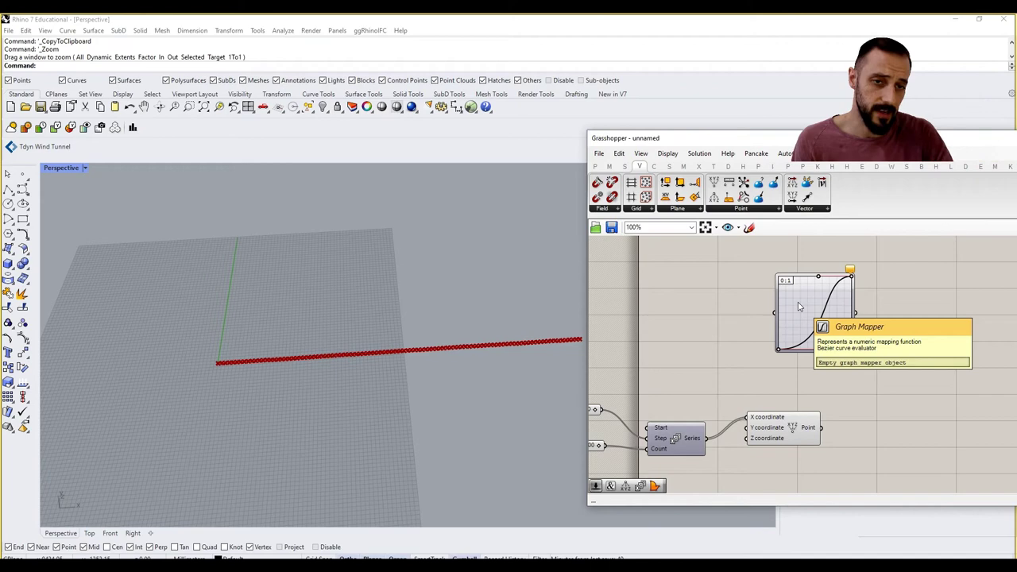
pyautogui.moveTo(715, 306); pyautogui.dragTo(734, 307, button='right')
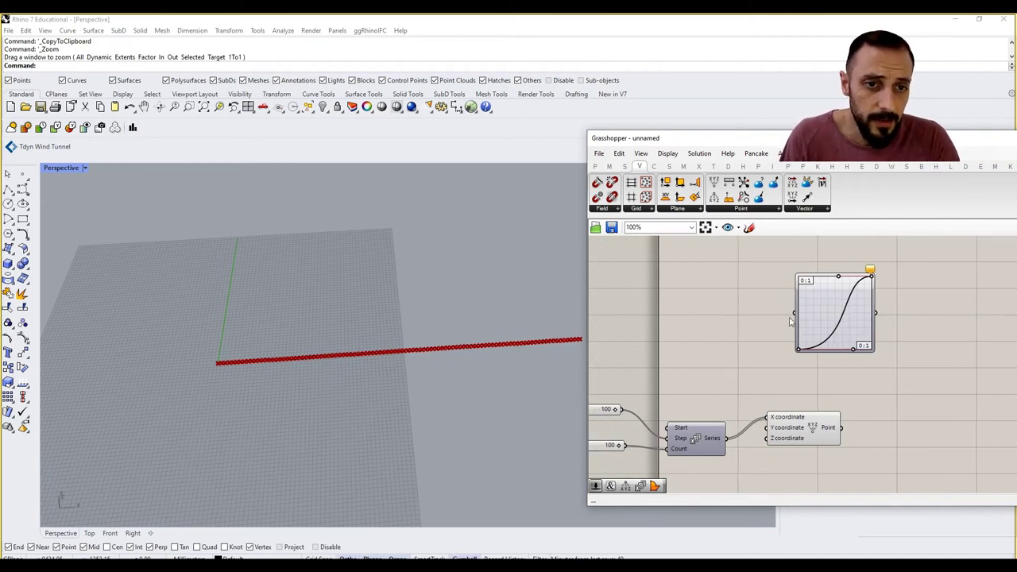
pyautogui.scroll(2, 822, 298)
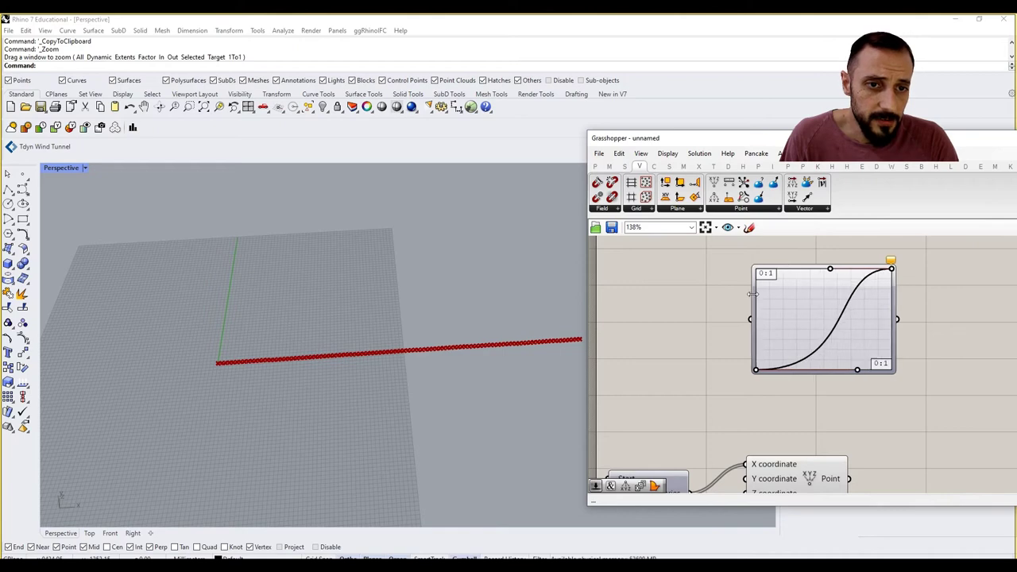
pyautogui.scroll(-2, 815, 306)
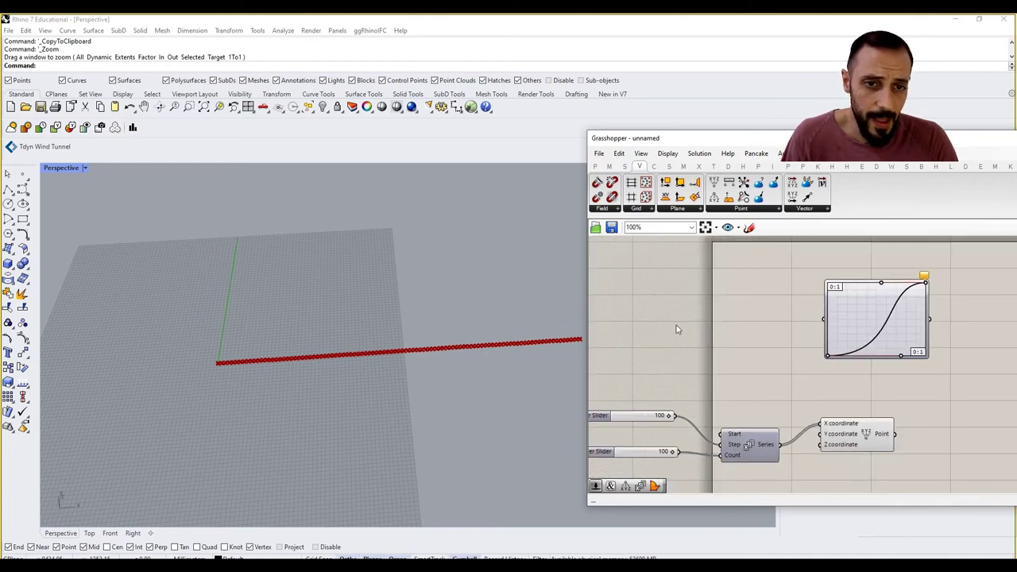
# - Add a Range component before the Graph Mapper and feed its output into the mapper's input
pyautogui.doubleClick(674, 321)
pyautogui.write('range')
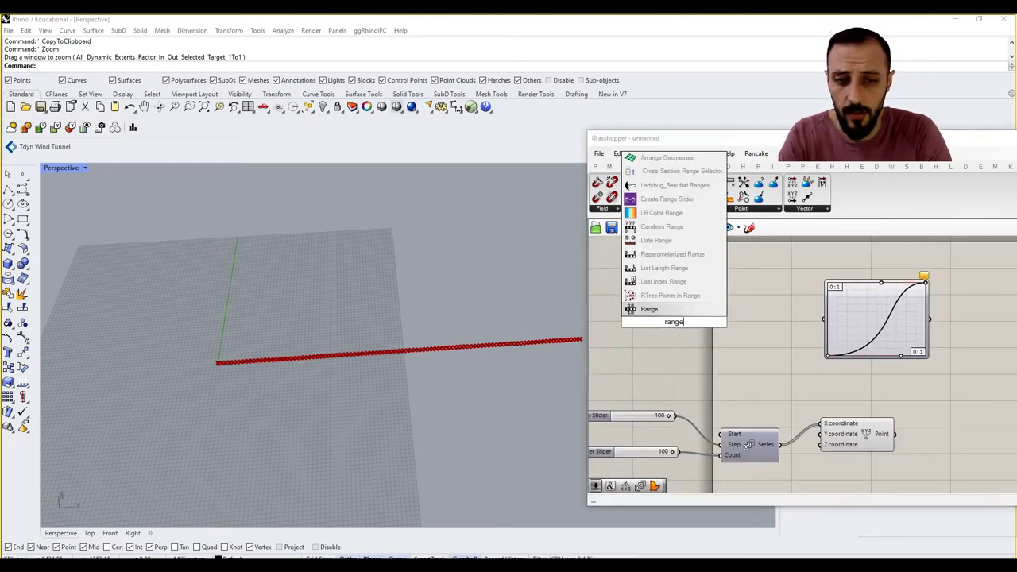
pyautogui.press('Return')
pyautogui.moveTo(698, 320); pyautogui.dragTo(823, 320)
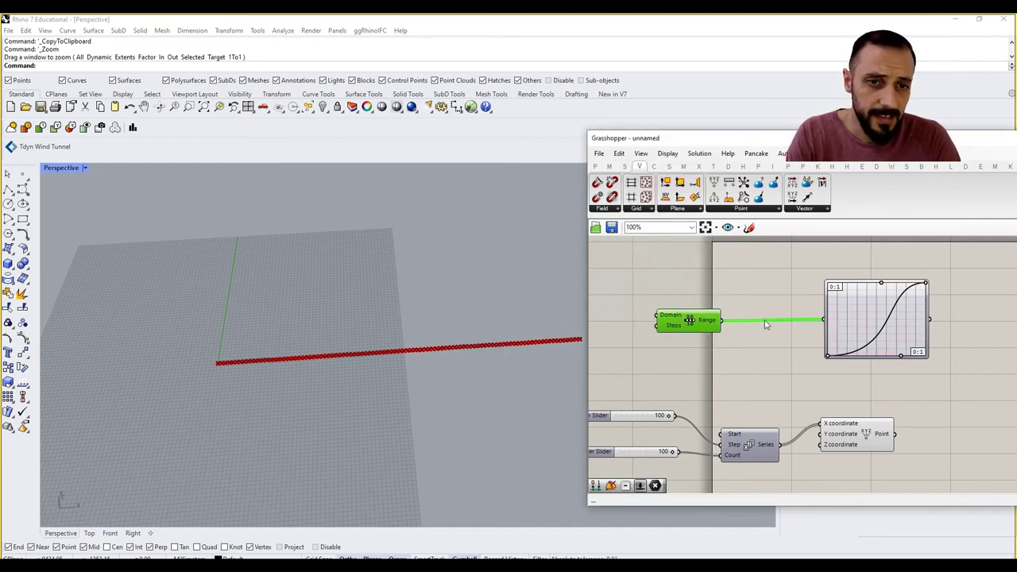
pyautogui.moveTo(764, 321); pyautogui.dragTo(780, 316, button='right')
pyautogui.moveTo(693, 325)
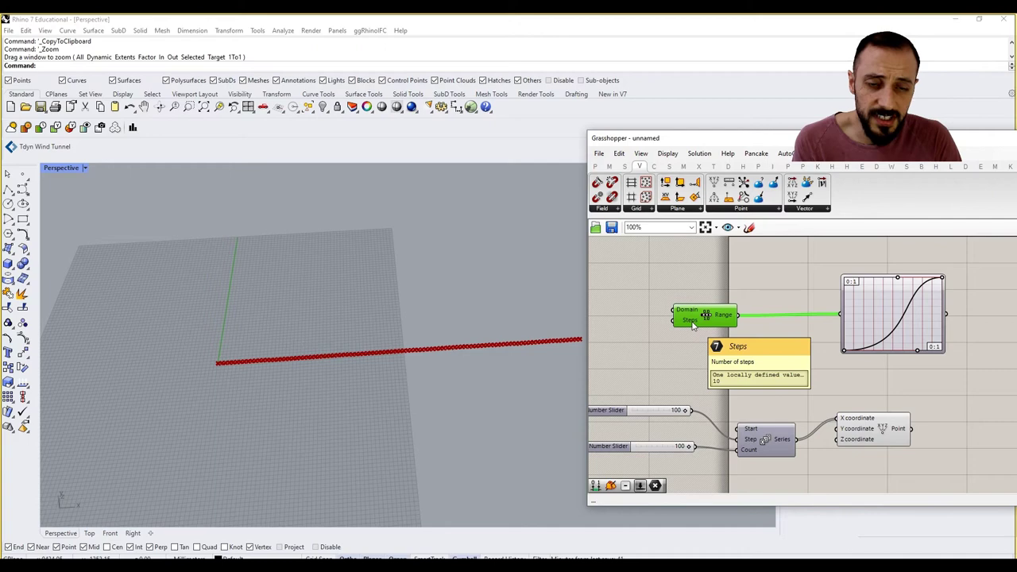
pyautogui.scroll(4, 921, 310)
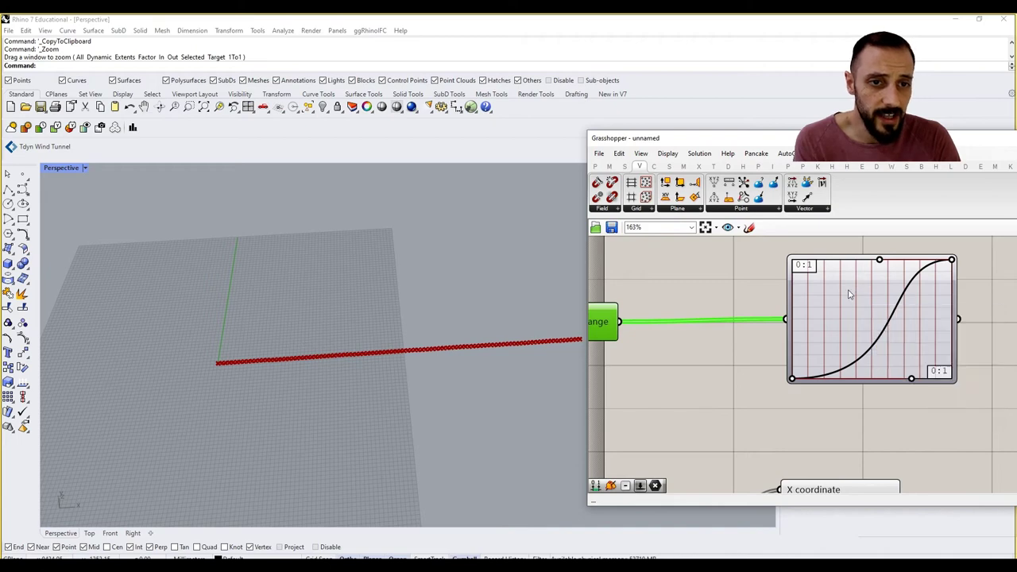
# - Add a number slider with value 99 beside the Range component and feed it into the Steps input
pyautogui.moveTo(729, 322); pyautogui.dragTo(868, 310, button='right')
pyautogui.scroll(-2, 859, 309)
pyautogui.click(629, 314)
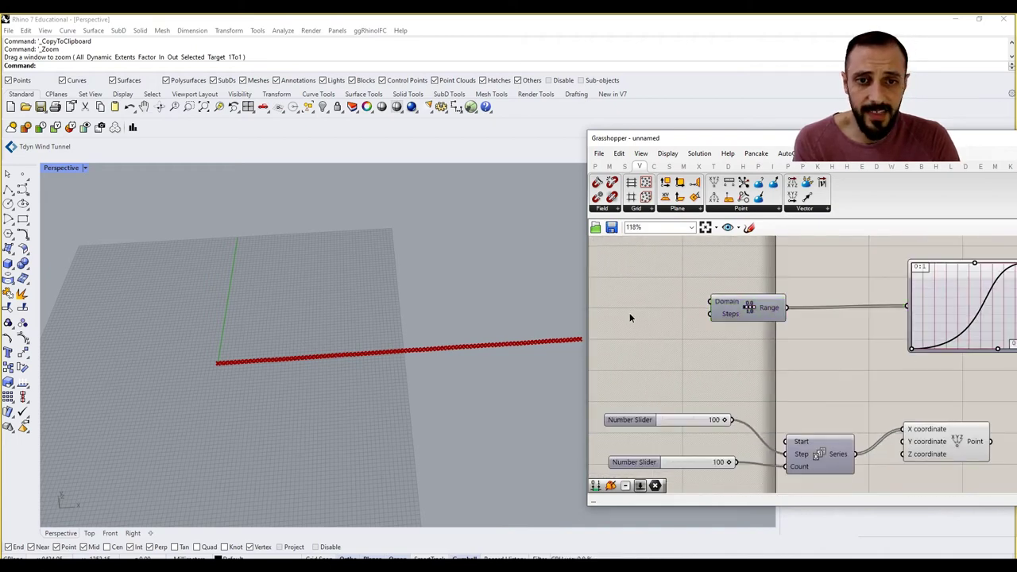
pyautogui.doubleClick(630, 317)
pyautogui.write('99')
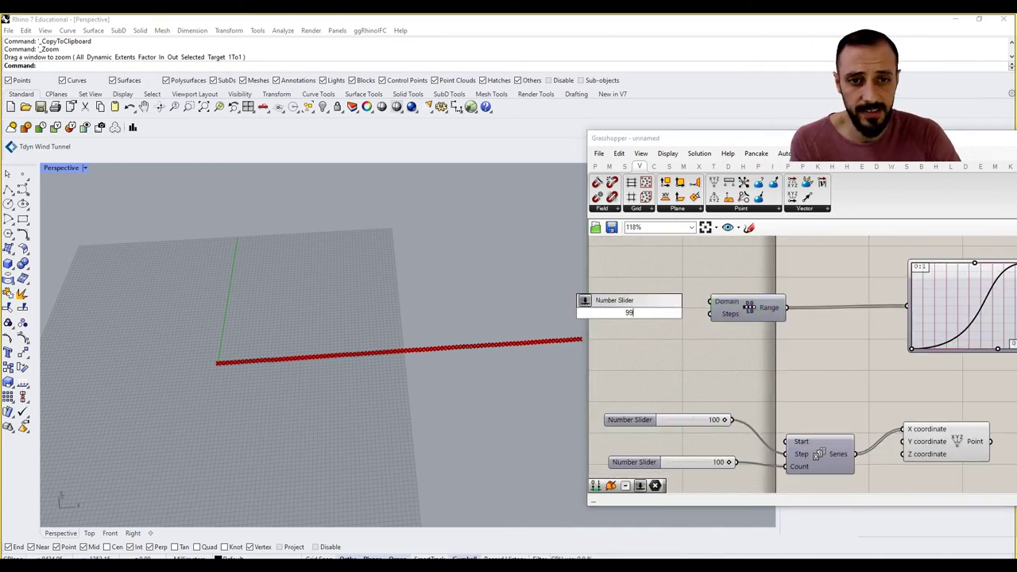
pyautogui.press('Return')
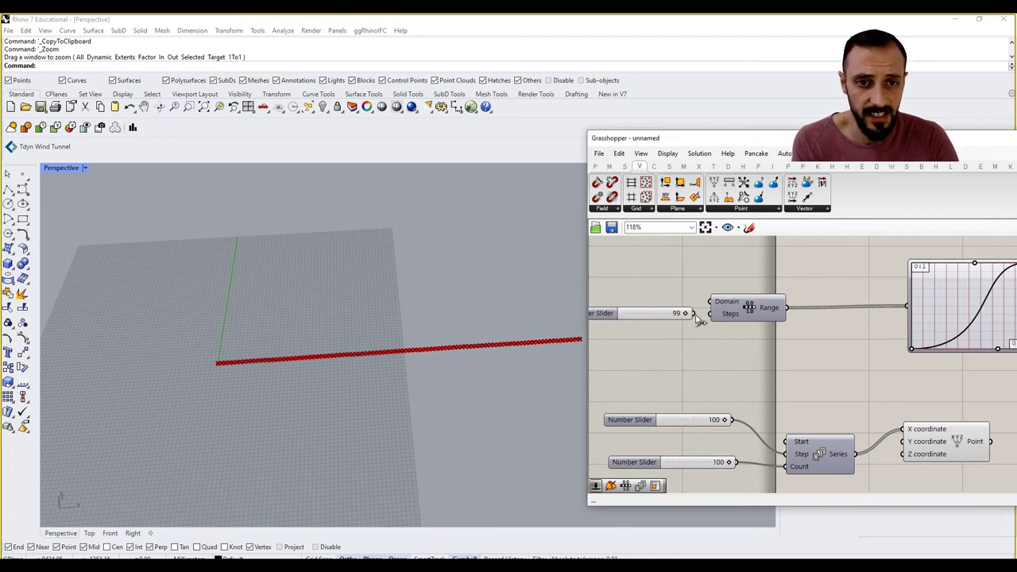
pyautogui.moveTo(827, 343)
pyautogui.mouseDown(button='right')
pyautogui.moveTo(753, 345)
pyautogui.moveTo(813, 332)
pyautogui.mouseUp(button='right')
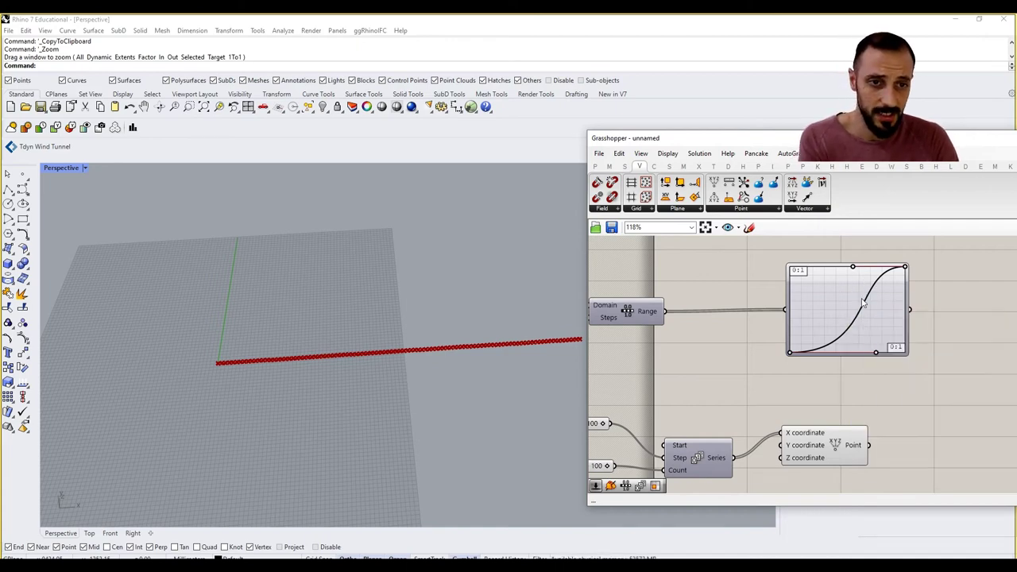
pyautogui.scroll(3, 858, 290)
pyautogui.scroll(-4, 845, 287)
# - Add a Panel beside the Graph Mapper, feed the mapper's output into it and check the end of the value list
pyautogui.click(827, 289)
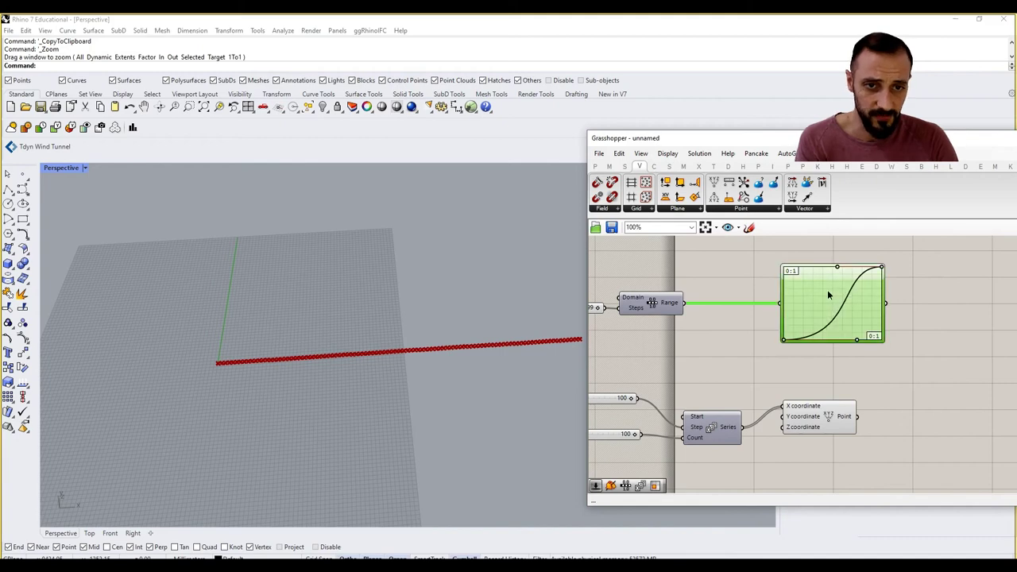
pyautogui.doubleClick(917, 293)
pyautogui.write('panel')
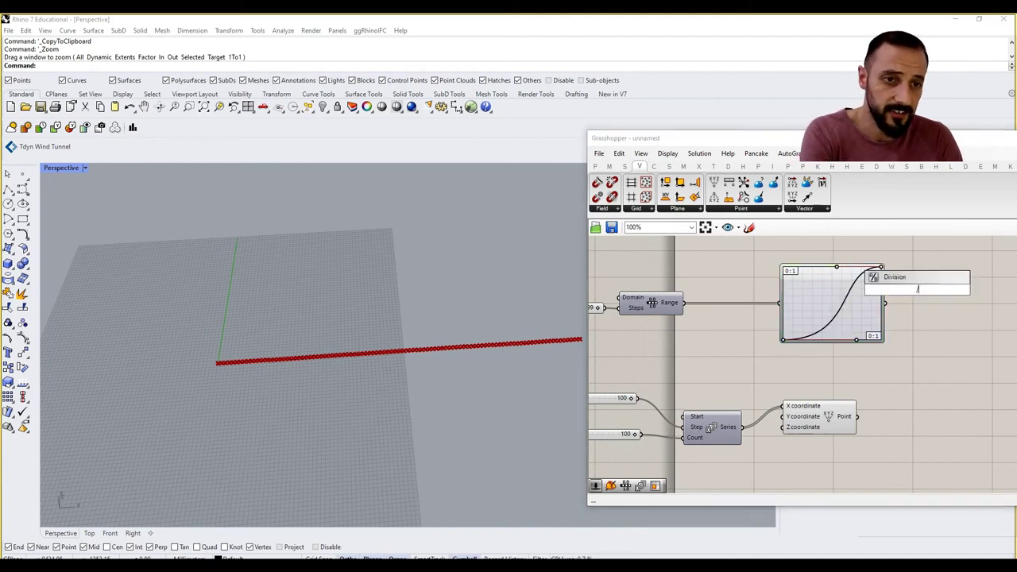
pyautogui.press('Return')
pyautogui.moveTo(885, 303); pyautogui.dragTo(898, 290)
pyautogui.moveTo(913, 308); pyautogui.dragTo(864, 304, button='right')
pyautogui.moveTo(936, 276); pyautogui.dragTo(883, 352)
pyautogui.moveTo(886, 348); pyautogui.dragTo(946, 327, button='right')
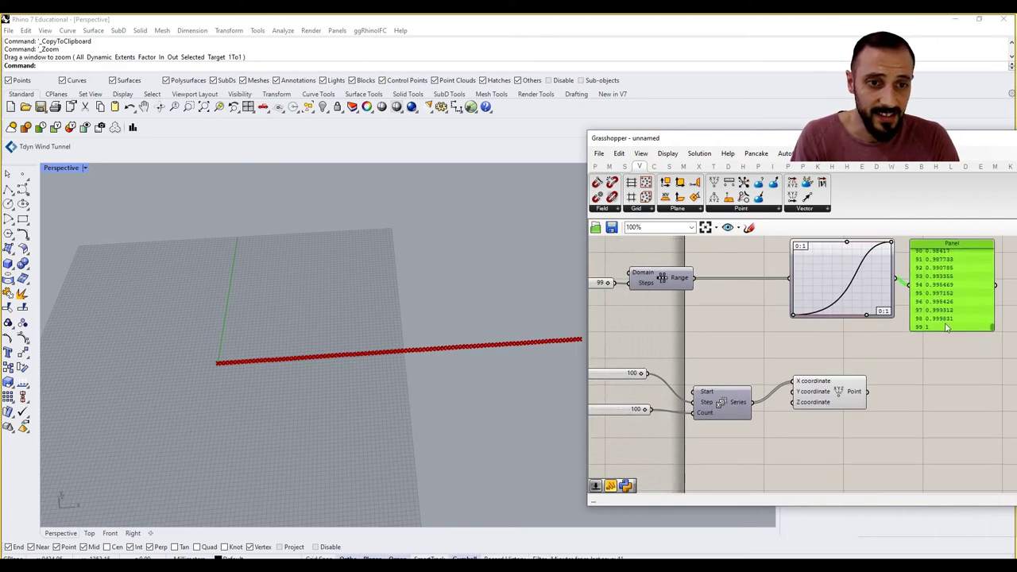
# - Compare the Construct Point output with the panel's values from end to start, and delete the panel
pyautogui.moveTo(855, 396)
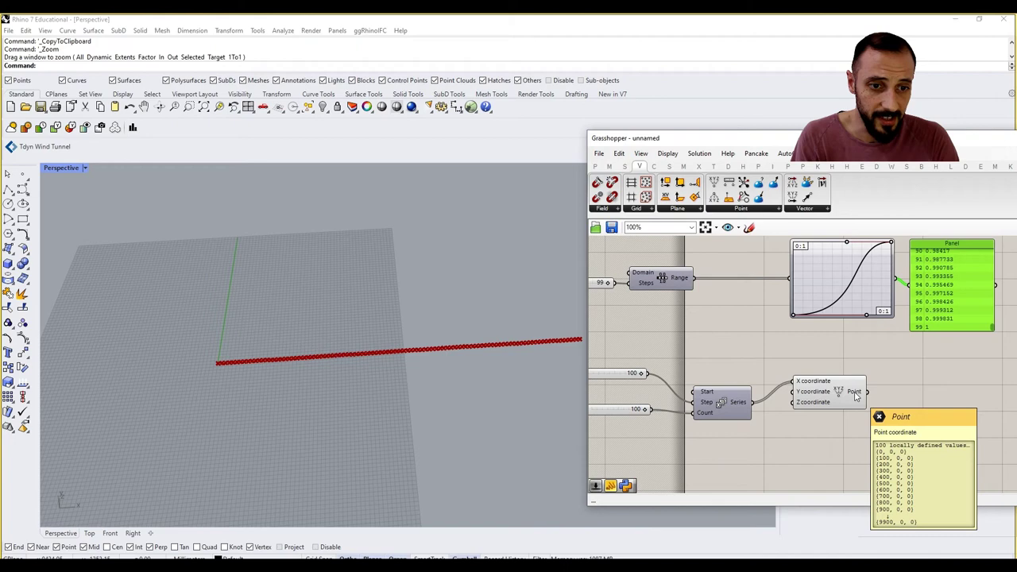
pyautogui.moveTo(855, 396); pyautogui.dragTo(885, 400, button='right')
pyautogui.scroll(-1, 801, 363)
pyautogui.scroll(1, 657, 306)
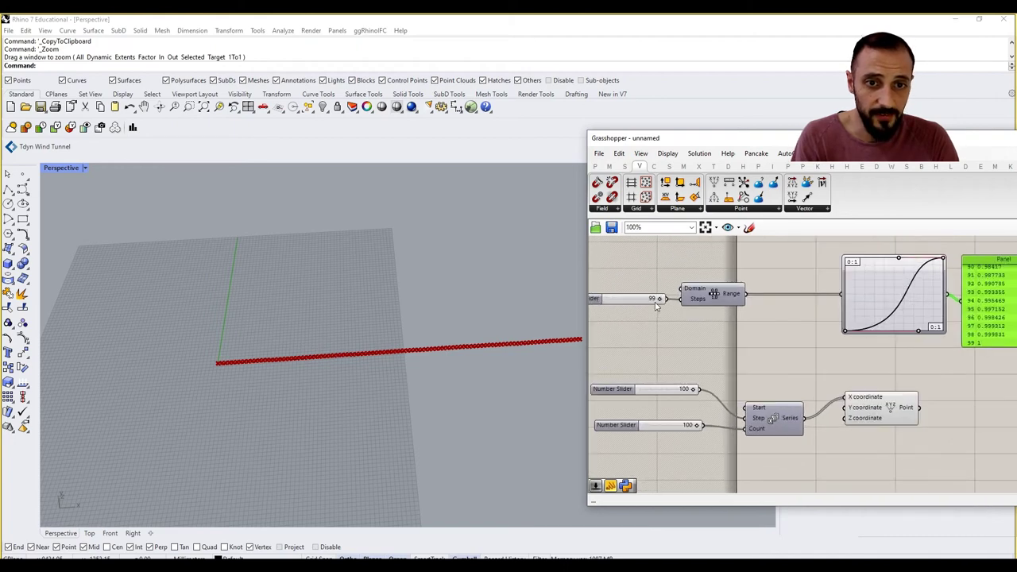
pyautogui.moveTo(904, 411)
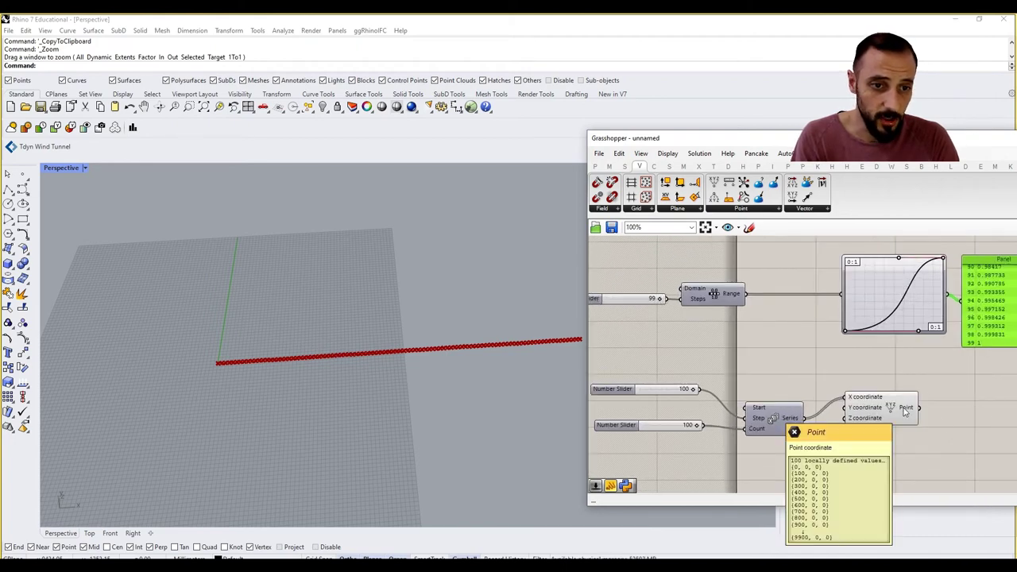
pyautogui.moveTo(904, 410); pyautogui.dragTo(822, 405, button='right')
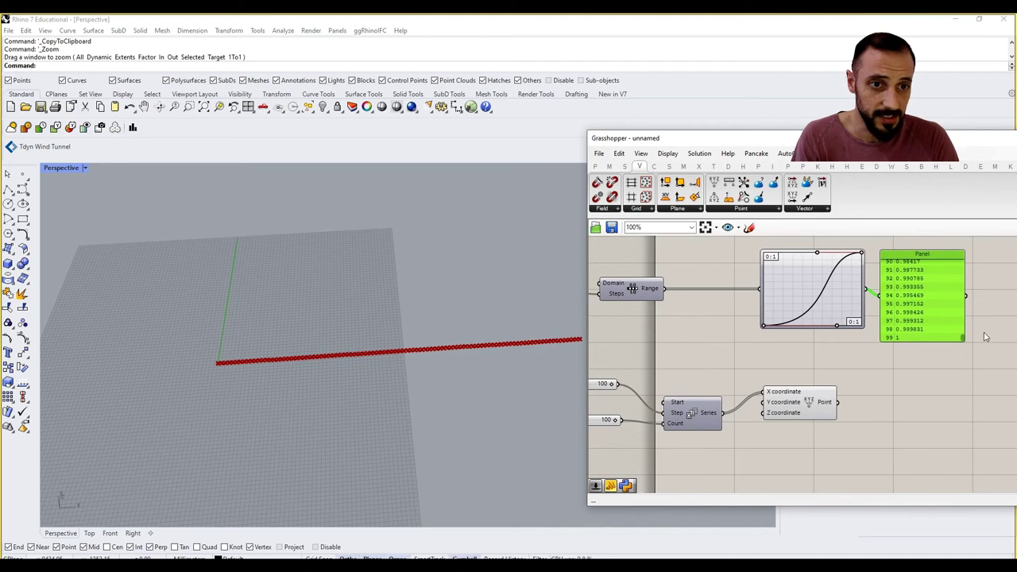
pyautogui.moveTo(964, 339); pyautogui.dragTo(964, 261)
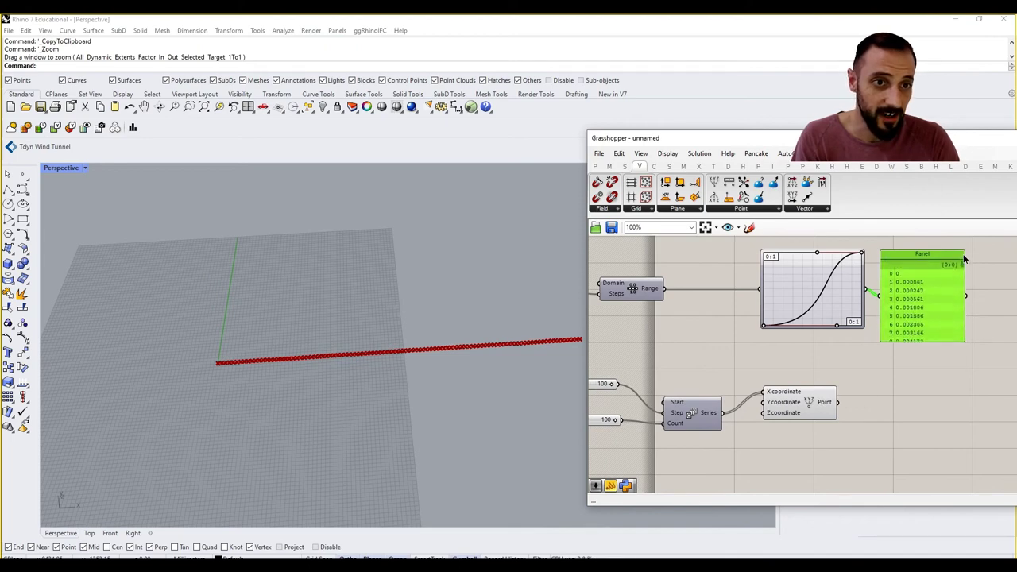
pyautogui.press('Delete')
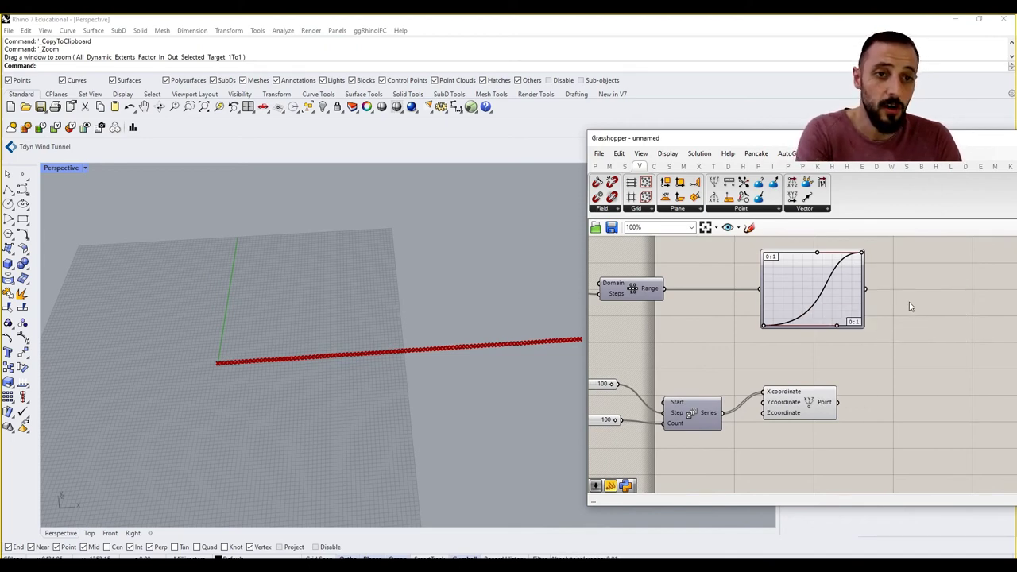
# - Move the Series and Construct Point group slightly down and right, and shift the Range and Graph Mapper group to the right
pyautogui.scroll(-3, 754, 330)
pyautogui.moveTo(815, 353); pyautogui.dragTo(660, 407)
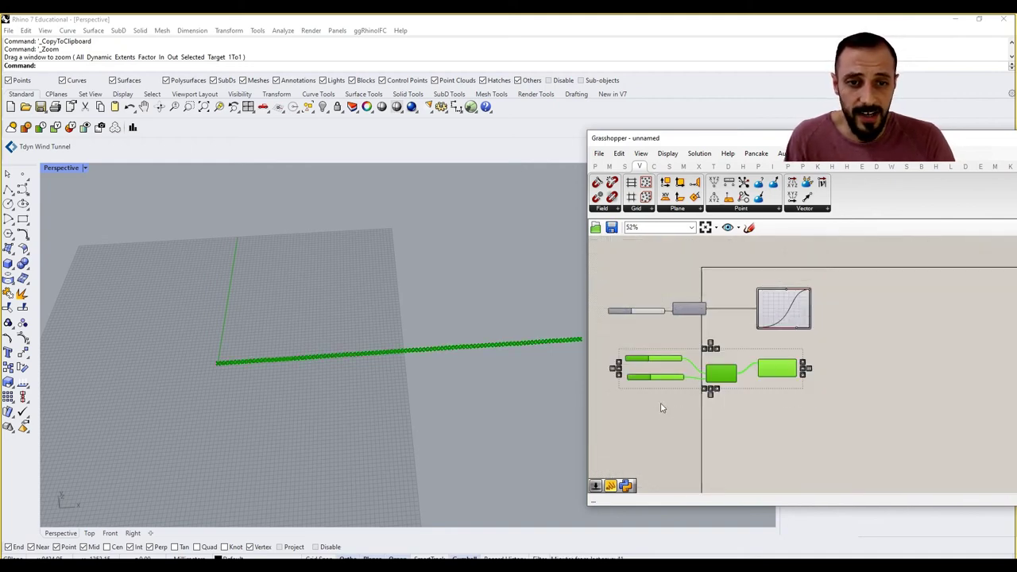
pyautogui.moveTo(718, 377); pyautogui.dragTo(750, 386)
pyautogui.click(846, 361)
pyautogui.scroll(3, 812, 316)
pyautogui.moveTo(822, 305); pyautogui.dragTo(892, 309, button='right')
pyautogui.moveTo(902, 255); pyautogui.dragTo(626, 370)
pyautogui.moveTo(680, 312); pyautogui.dragTo(734, 309)
pyautogui.moveTo(993, 333); pyautogui.dragTo(936, 336, button='right')
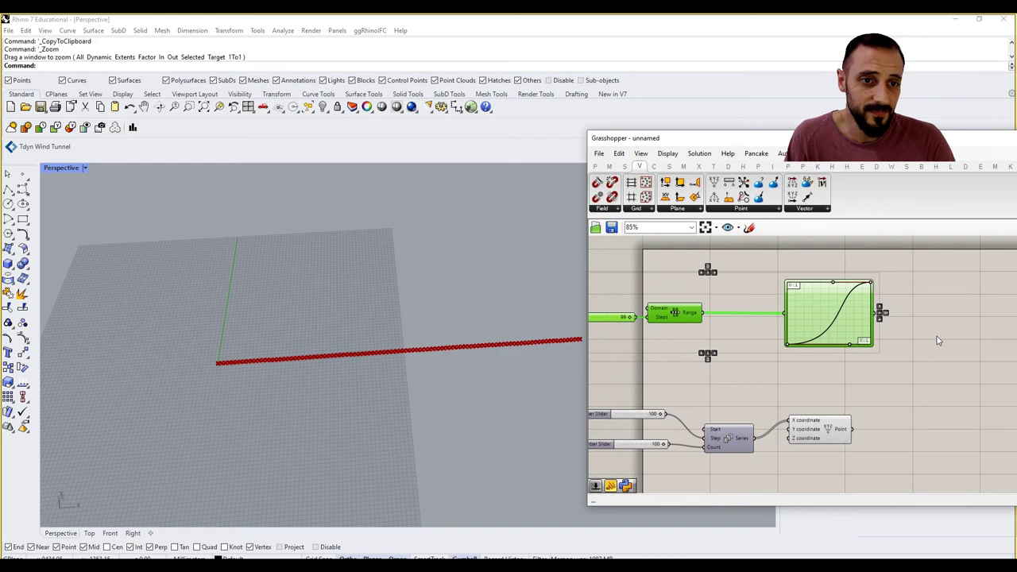
pyautogui.click(937, 340)
# - Add a Remap Numbers component after the Graph Mapper and feed the mapper's output into its Value input
pyautogui.doubleClick(915, 331)
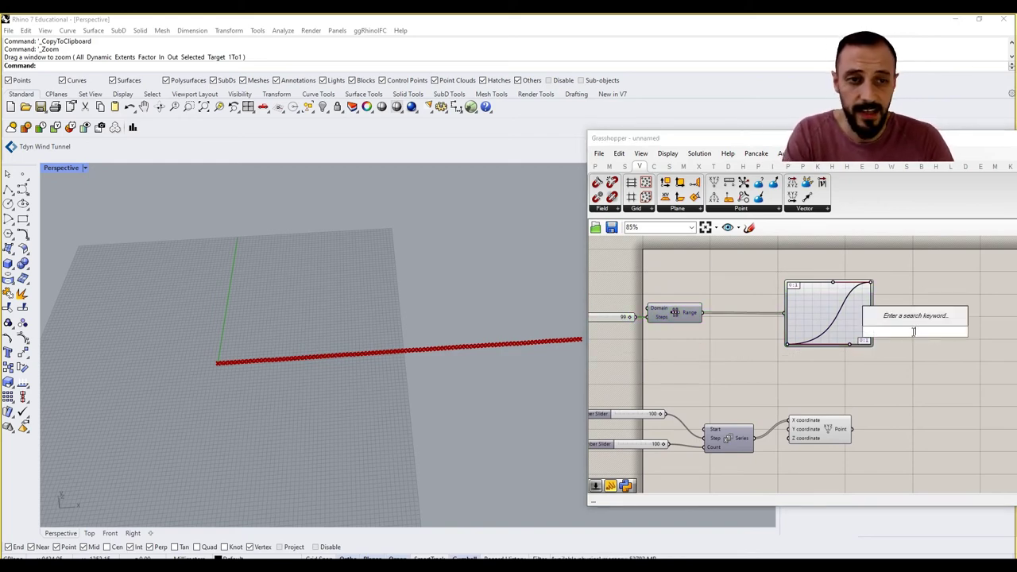
pyautogui.click(899, 292)
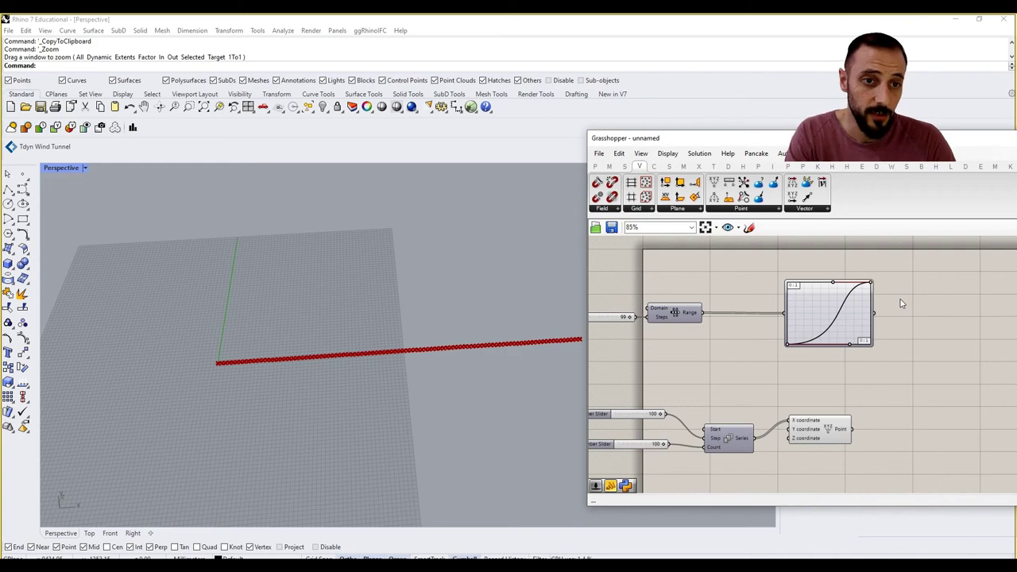
pyautogui.doubleClick(902, 303)
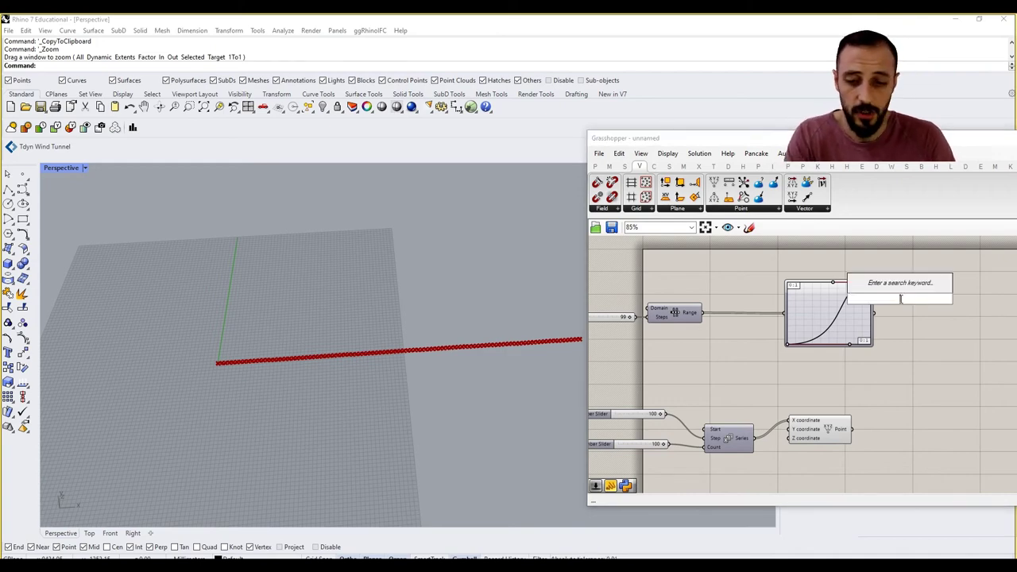
pyautogui.write('rempa')
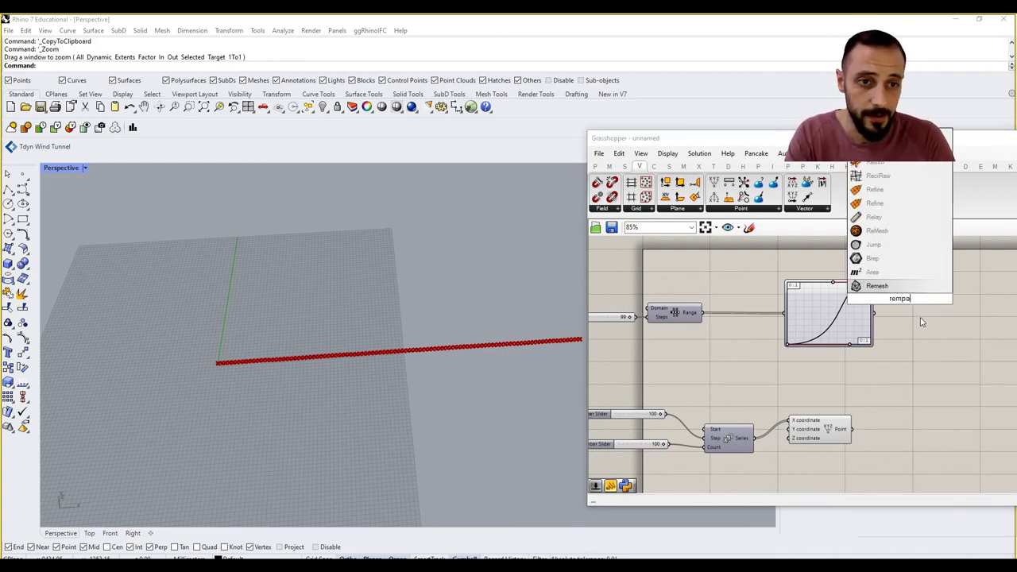
pyautogui.press('BackSpace')
pyautogui.press('BackSpace')
pyautogui.write('ap')
pyautogui.click(900, 284)
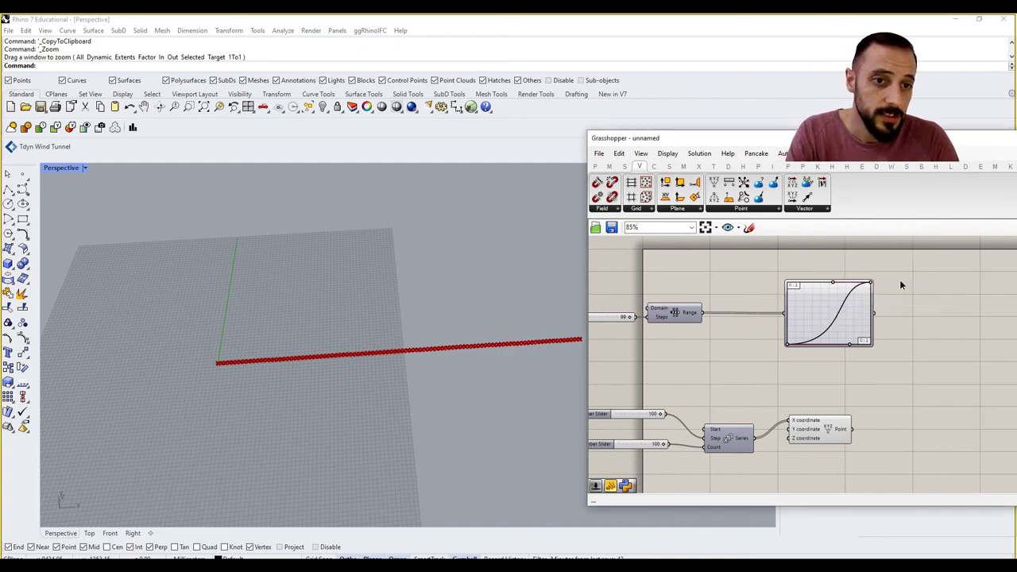
pyautogui.moveTo(895, 286); pyautogui.dragTo(810, 288, button='right')
pyautogui.moveTo(803, 300); pyautogui.dragTo(853, 309)
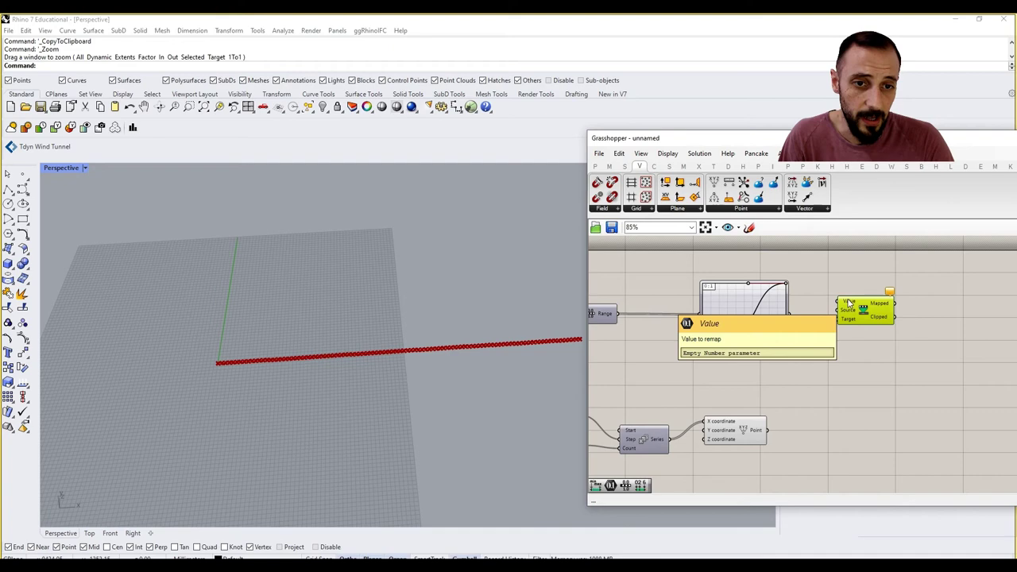
pyautogui.moveTo(793, 320); pyautogui.dragTo(838, 304)
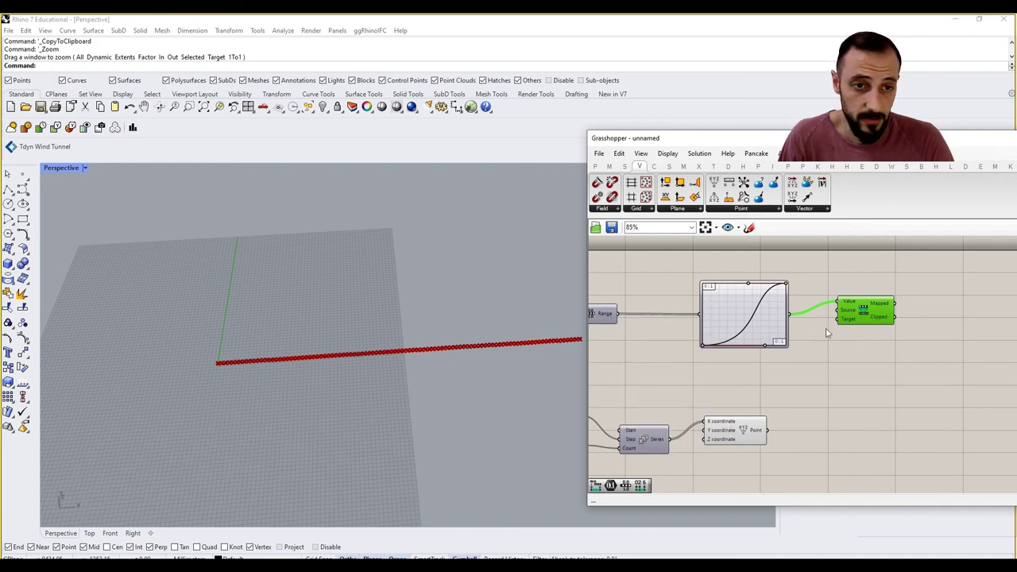
# - Add a Construct Domain component below Remap Numbers, feed it into the Target input and space both components farther from the Graph Mapper
pyautogui.doubleClick(853, 380)
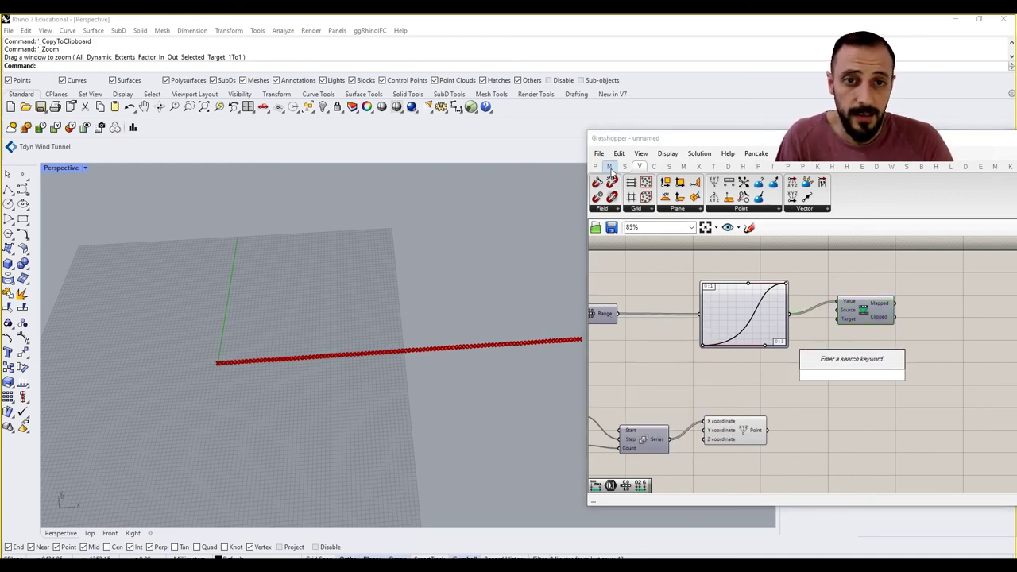
pyautogui.click(609, 166)
pyautogui.click(623, 209)
pyautogui.click(624, 229)
pyautogui.click(844, 361)
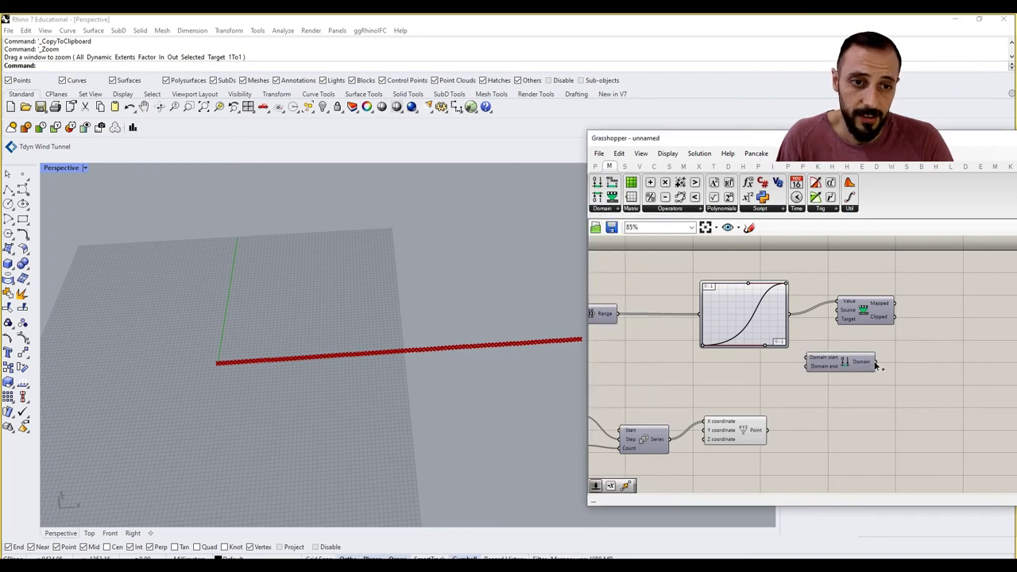
pyautogui.moveTo(876, 364); pyautogui.dragTo(908, 365)
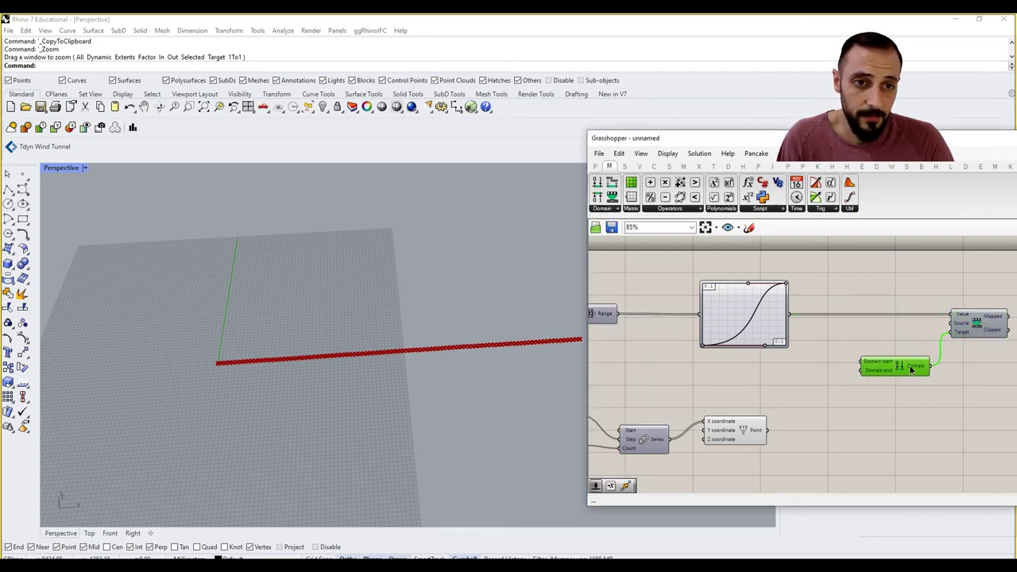
# - Add a number slider with value 0 beside Construct Domain and feed it into the Domain start input
pyautogui.click(782, 389)
pyautogui.doubleClick(775, 381)
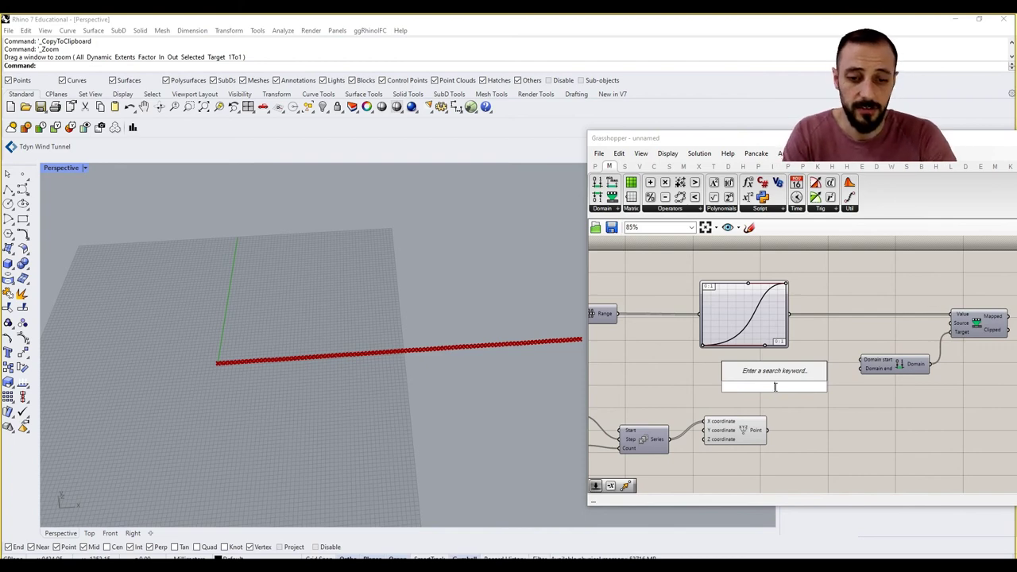
pyautogui.write('0')
pyautogui.press('Return')
pyautogui.moveTo(798, 388); pyautogui.dragTo(813, 376)
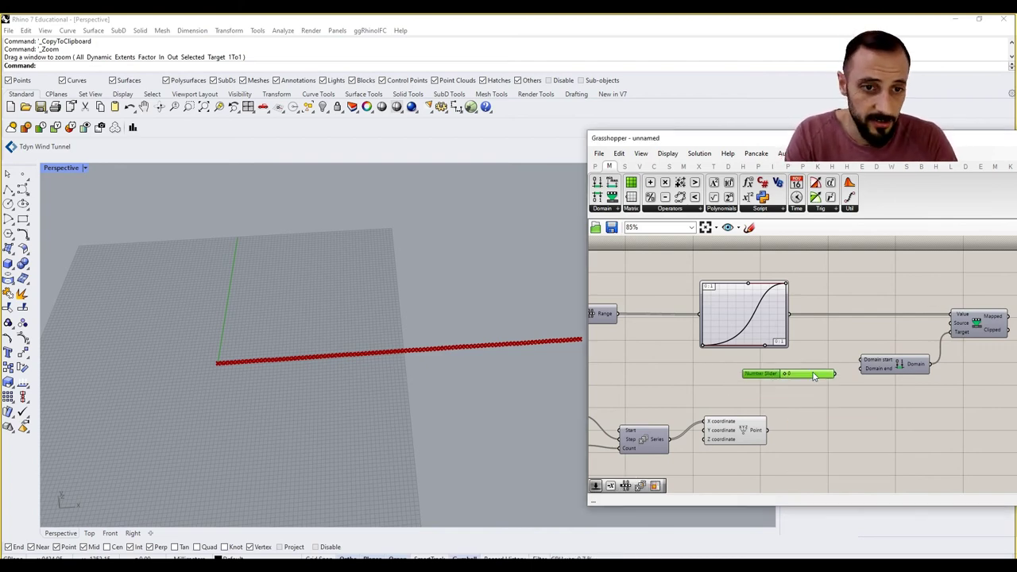
# - Add a number slider with value 1500 below the 0 slider and feed it into the Domain end input
pyautogui.doubleClick(846, 399)
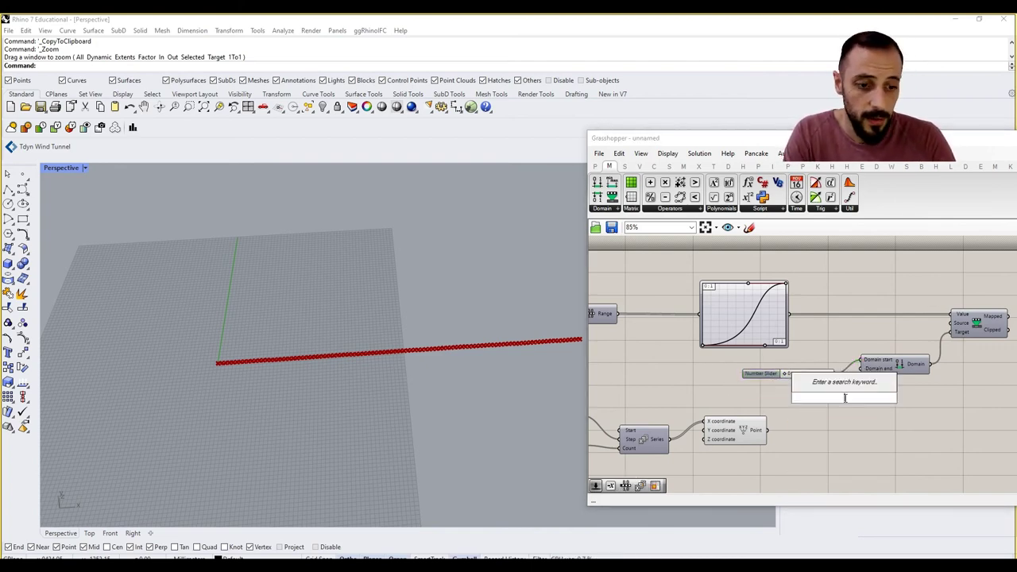
pyautogui.write('1500')
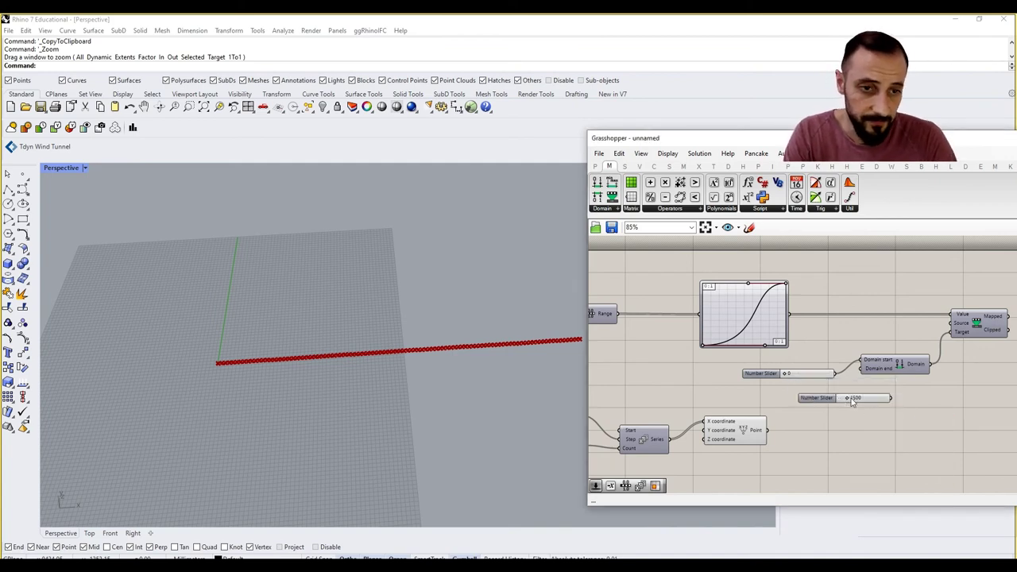
pyautogui.press('Return')
pyautogui.moveTo(818, 395); pyautogui.dragTo(819, 396)
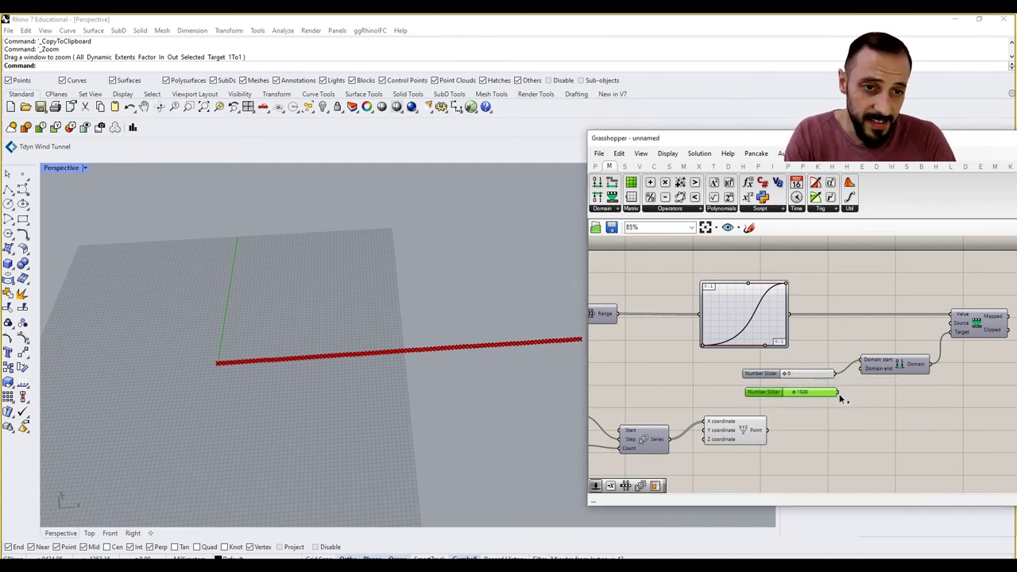
# - Move the Construct Point component away from Series to a spot below and beyond Remap Numbers
pyautogui.scroll(-3, 842, 389)
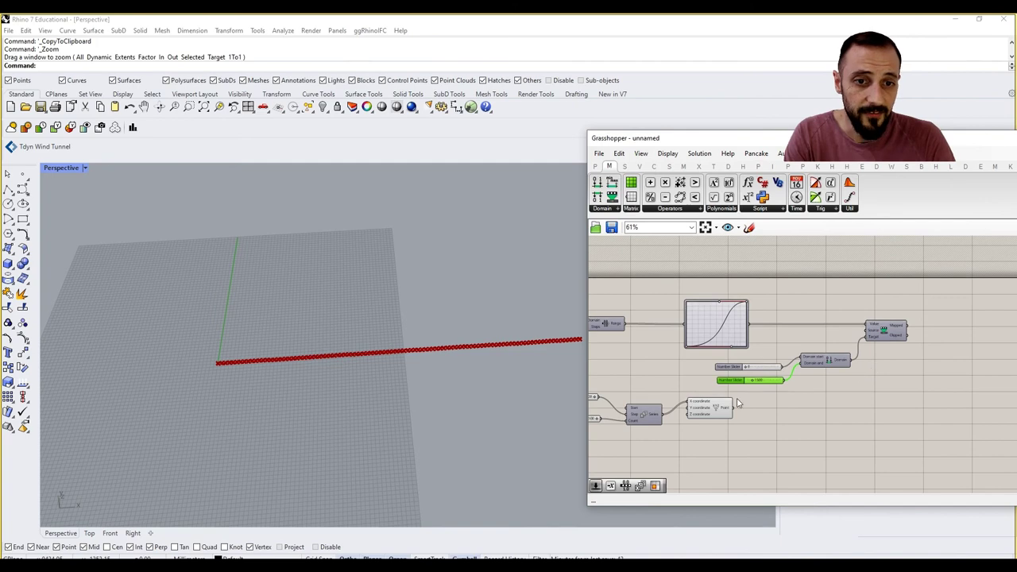
pyautogui.moveTo(764, 445); pyautogui.dragTo(609, 397)
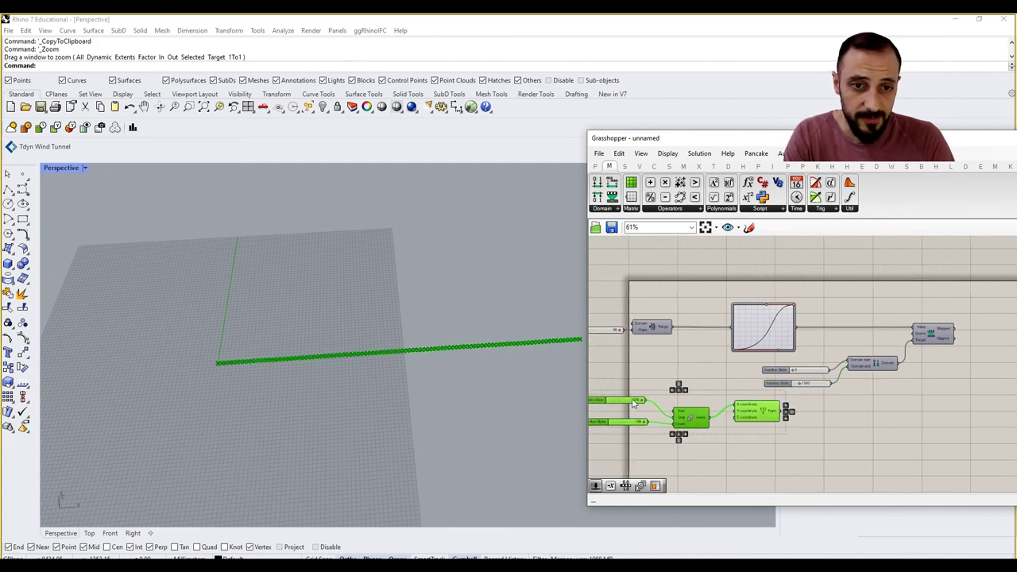
pyautogui.moveTo(736, 417); pyautogui.dragTo(695, 417, button='right')
pyautogui.click(747, 422)
pyautogui.moveTo(719, 413); pyautogui.dragTo(951, 398)
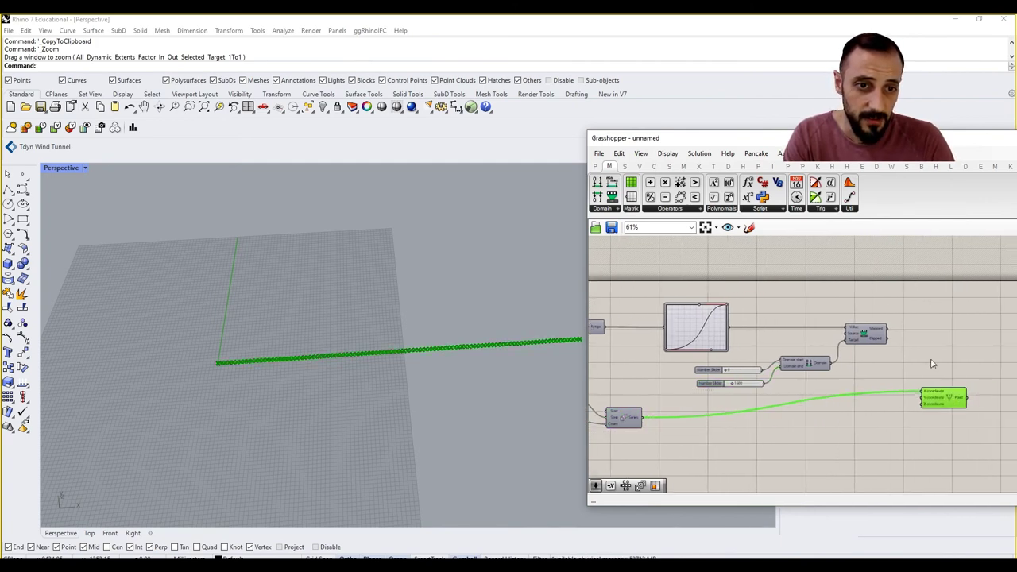
# - Feed the Mapped output of Remap Numbers into Construct Point's Z coordinate and view the points in the perspective viewport
pyautogui.click(918, 349)
pyautogui.moveTo(904, 339); pyautogui.dragTo(899, 321, button='right')
pyautogui.scroll(3, 900, 325)
pyautogui.moveTo(880, 311); pyautogui.dragTo(926, 421)
pyautogui.keyDown('shift'); pyautogui.moveTo(513, 317); pyautogui.dragTo(397, 297, button='right'); pyautogui.keyUp('shift')
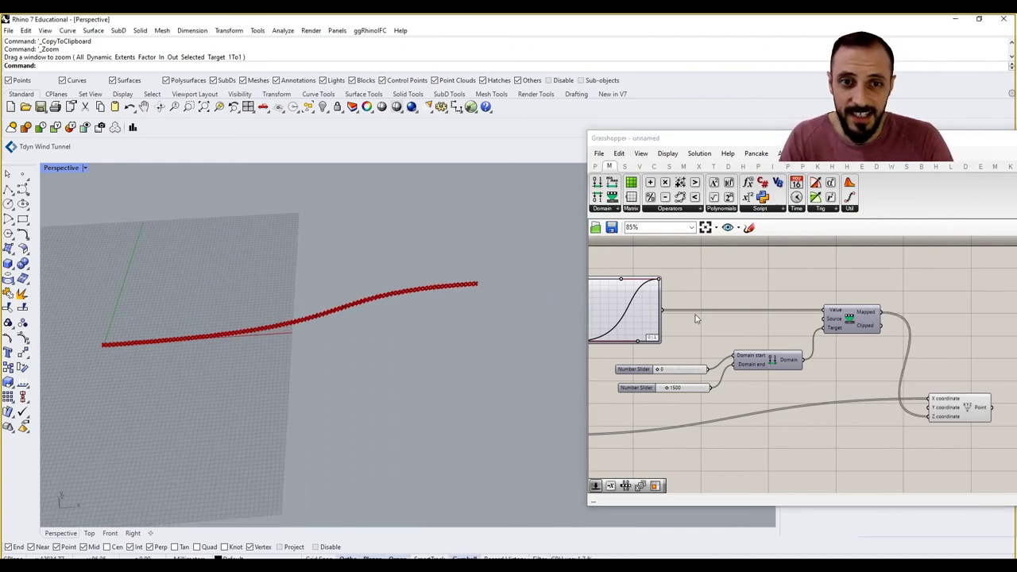
# - Steepen the middle of the Graph Mapper's Bezier curve by moving its upper handle left, and nudge the lower handle slightly
pyautogui.moveTo(612, 309); pyautogui.dragTo(624, 305, button='right')
pyautogui.scroll(3, 600, 292)
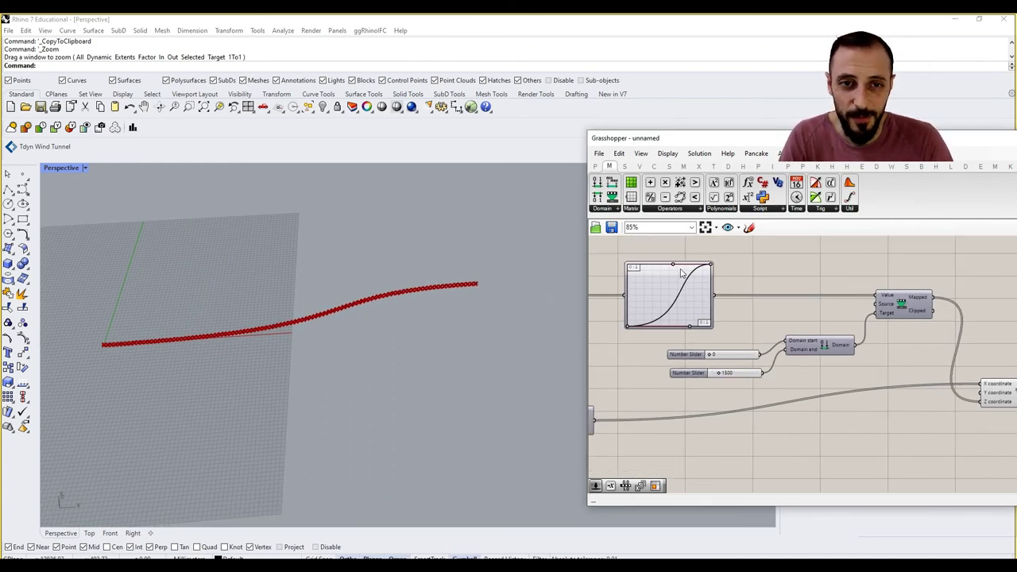
pyautogui.moveTo(670, 267); pyautogui.dragTo(641, 263)
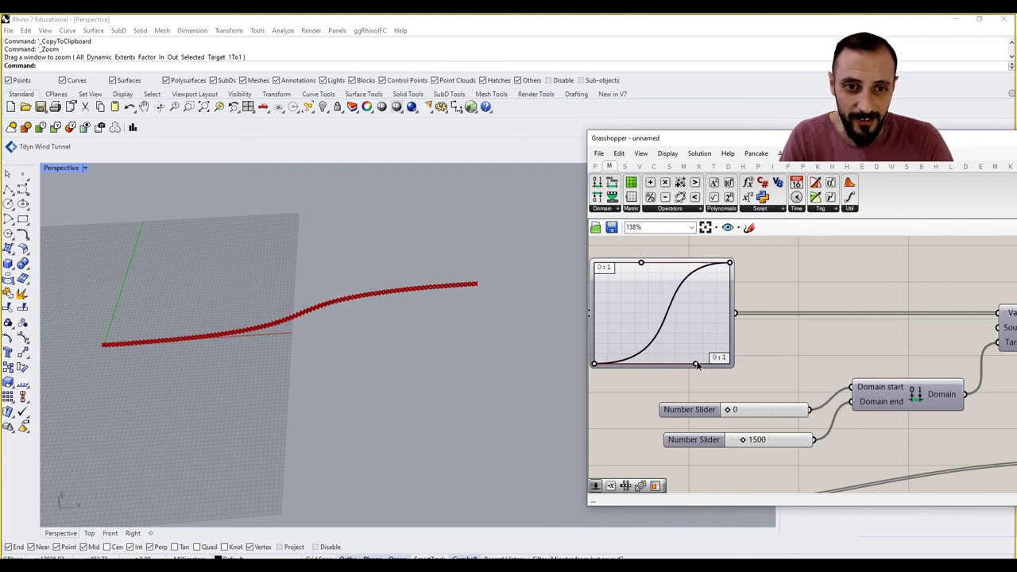
pyautogui.moveTo(695, 365)
pyautogui.mouseDown()
pyautogui.moveTo(701, 327)
pyautogui.moveTo(690, 336)
pyautogui.moveTo(692, 363)
pyautogui.mouseUp()
pyautogui.moveTo(698, 342); pyautogui.dragTo(751, 341, button='right')
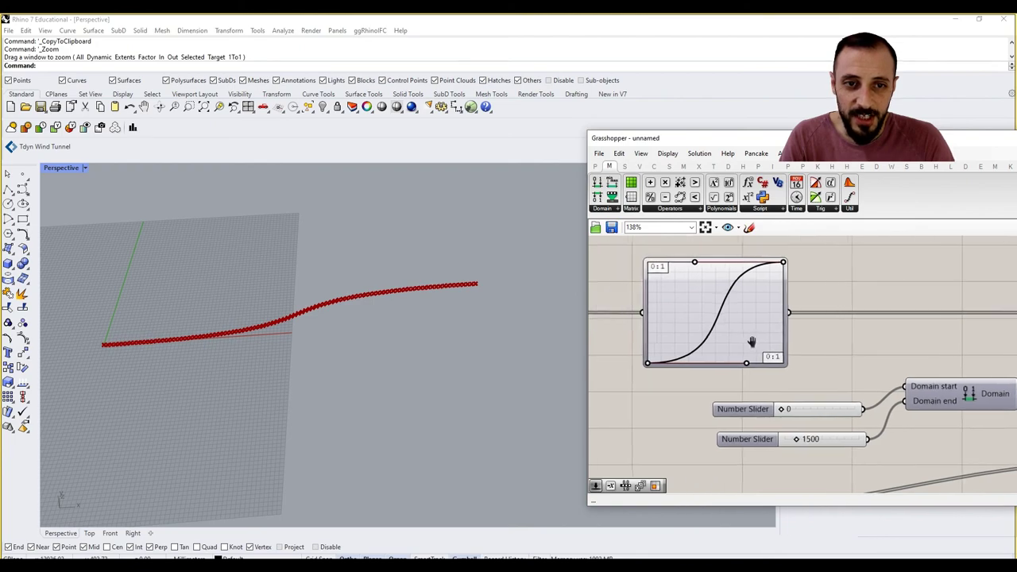
pyautogui.scroll(-2, 751, 342)
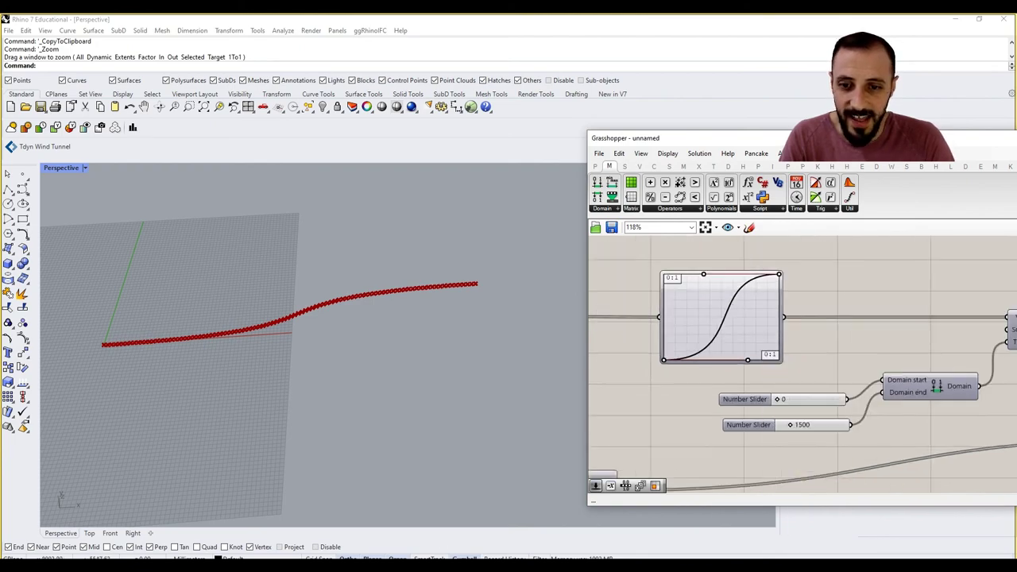